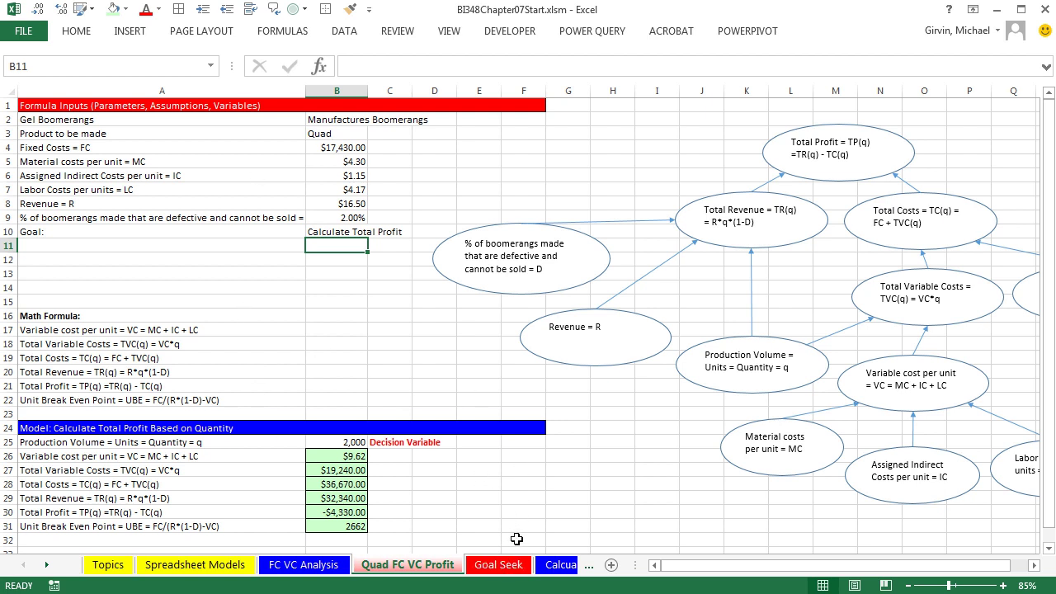
- Check the production quantity in B25 and the total profit formula in B30, and select the whole model range A1:F31
{"action": "left_click", "coordinate": [333, 442]}
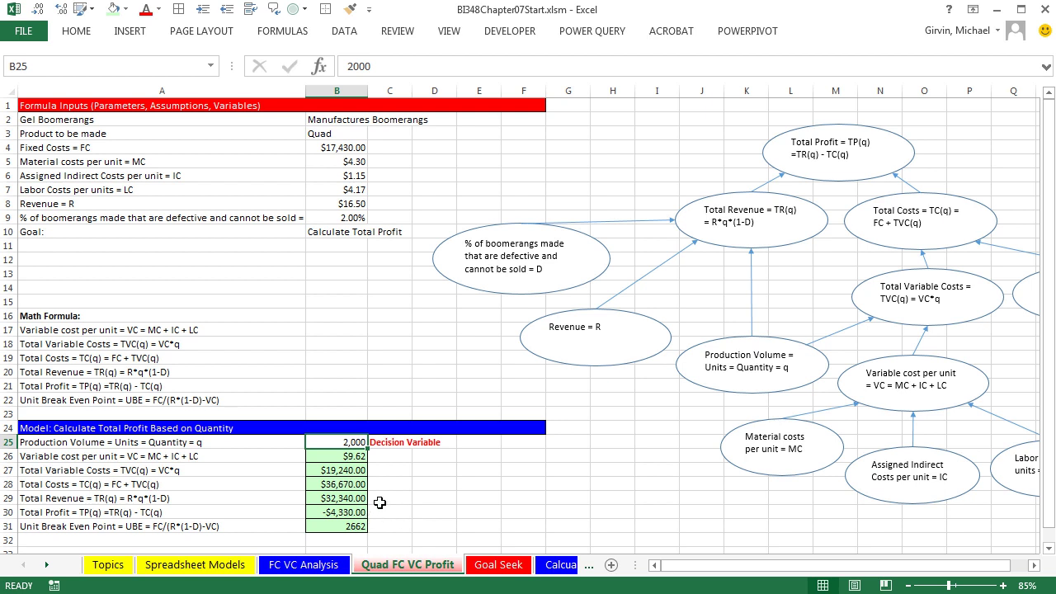
{"action": "left_click", "coordinate": [337, 512]}
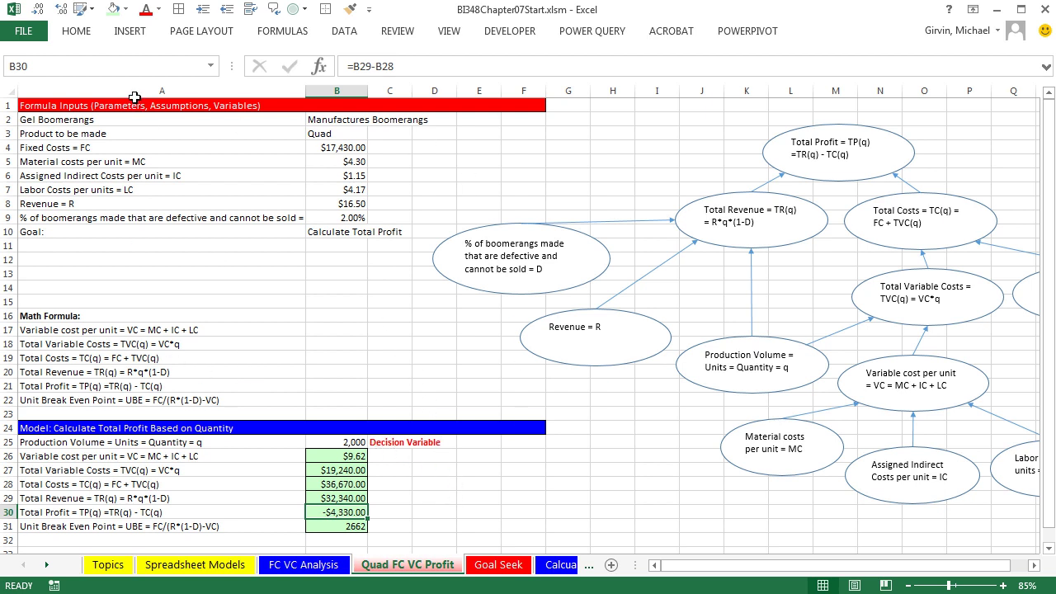
{"action": "left_click_drag", "start_coordinate": [40, 104], "coordinate": [526, 530]}
- Insert a new worksheet in front of the Calcualte Revenue sheet and name it "1 V Data Table"
{"action": "left_click", "coordinate": [552, 566]}
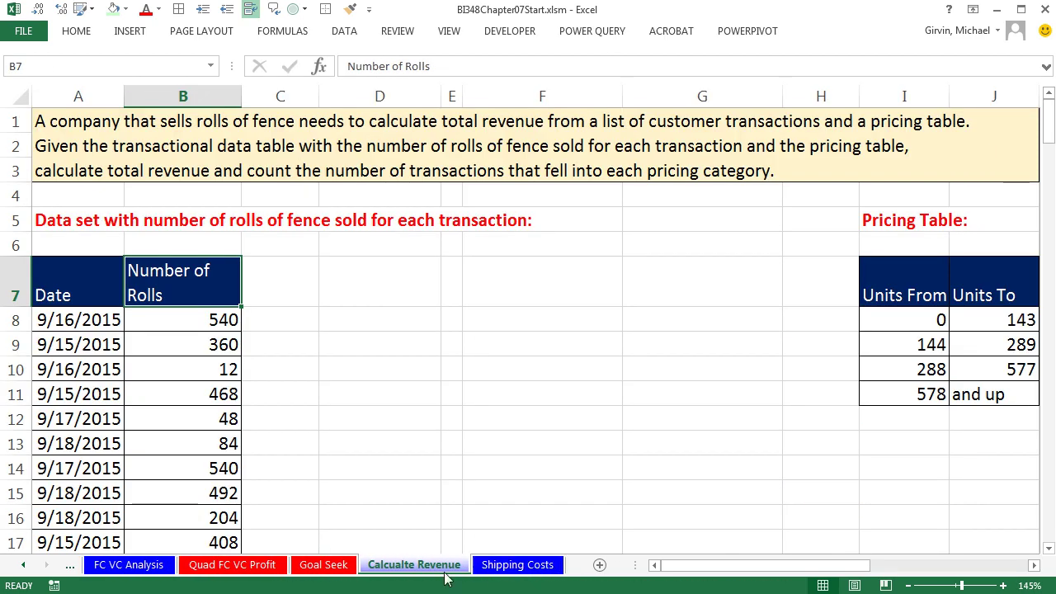
{"action": "key", "text": "shift+F11"}
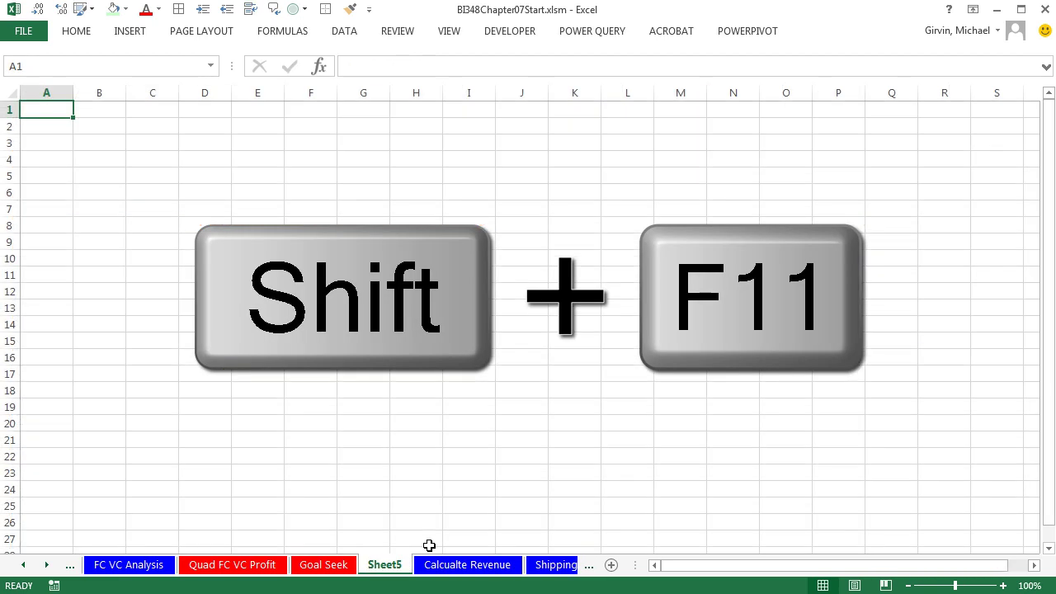
{"action": "double_click", "coordinate": [387, 564]}
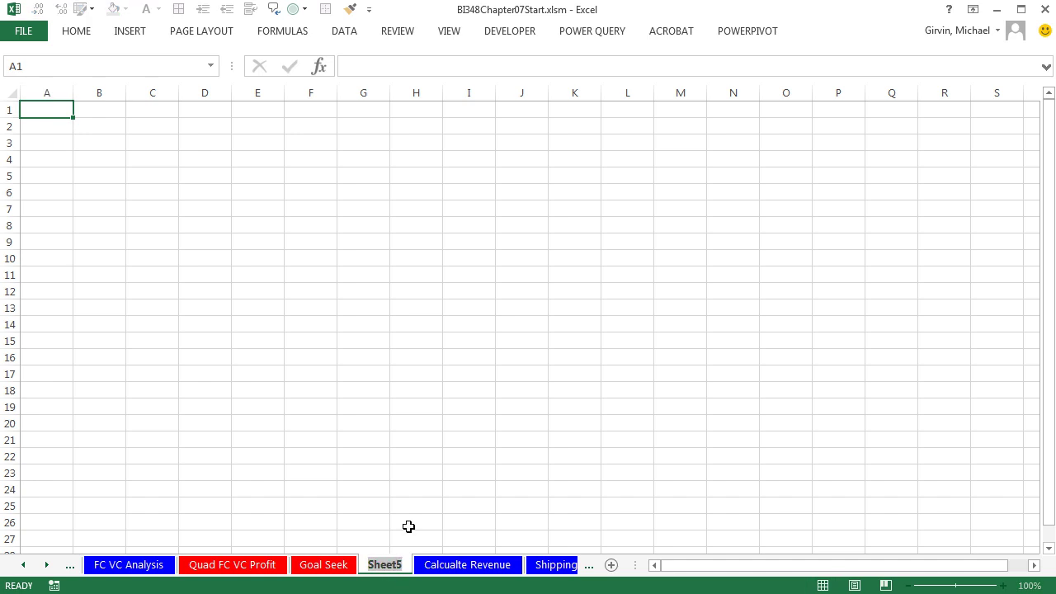
{"action": "type", "text": "1 V Data Table"}
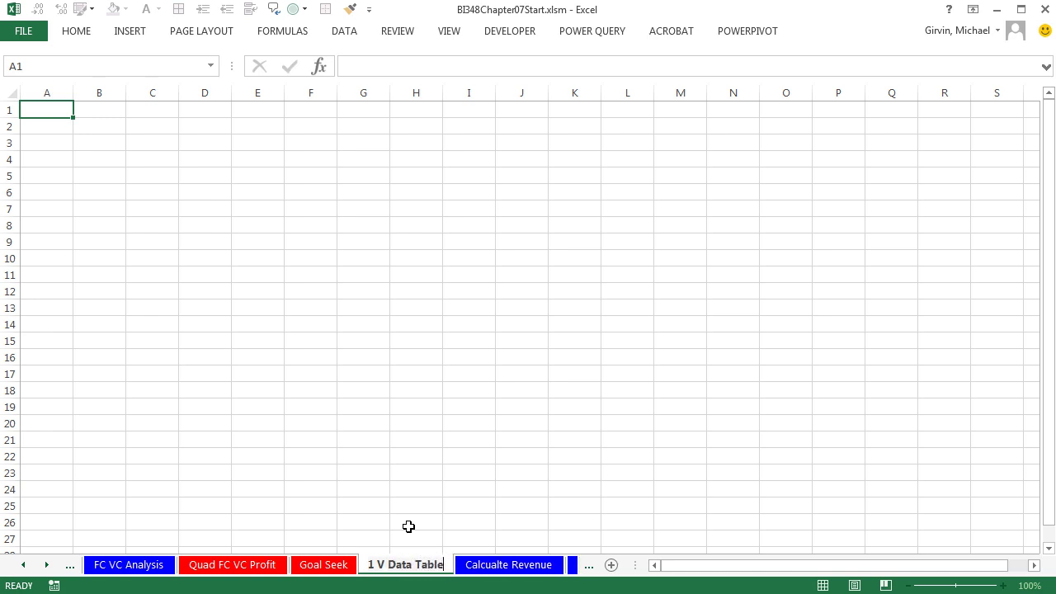
{"action": "key", "text": "Return"}
- Copy the selected model from the Quad FC VC Profit sheet to A1 of 1 V Data Table, keeping the source column widths
{"action": "left_click", "coordinate": [210, 568]}
{"action": "key", "text": "ctrl+c"}
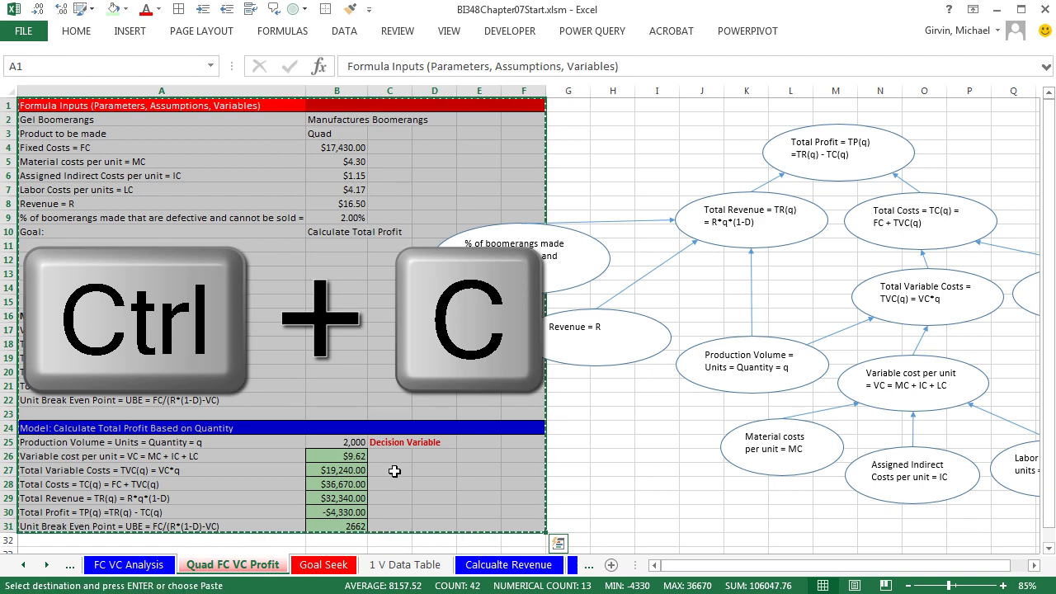
{"action": "left_click", "coordinate": [405, 565]}
{"action": "key", "text": "ctrl+v"}
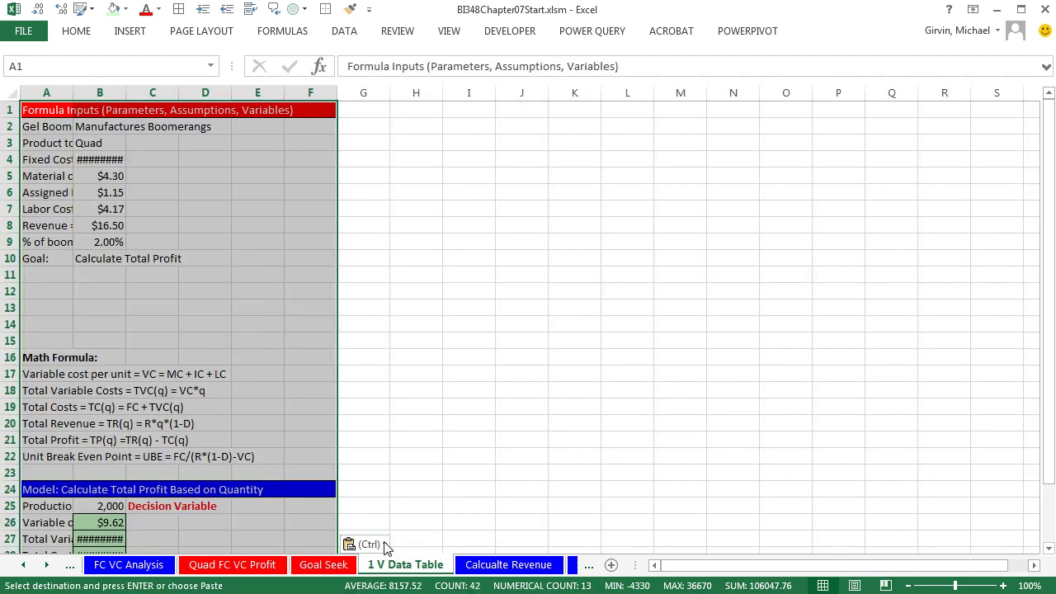
{"action": "left_click", "coordinate": [368, 544]}
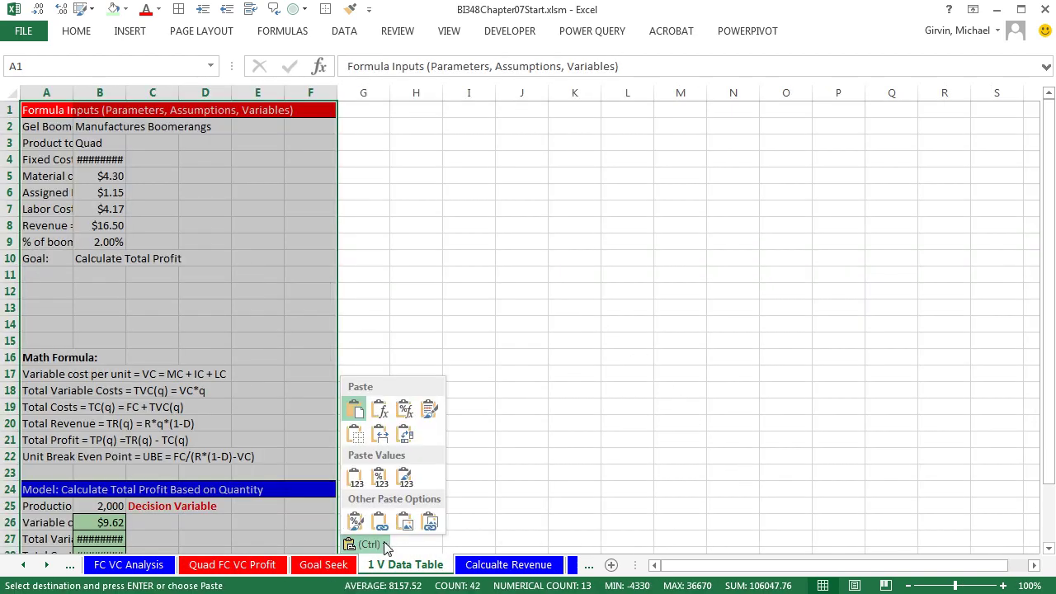
{"action": "left_click", "coordinate": [383, 444]}
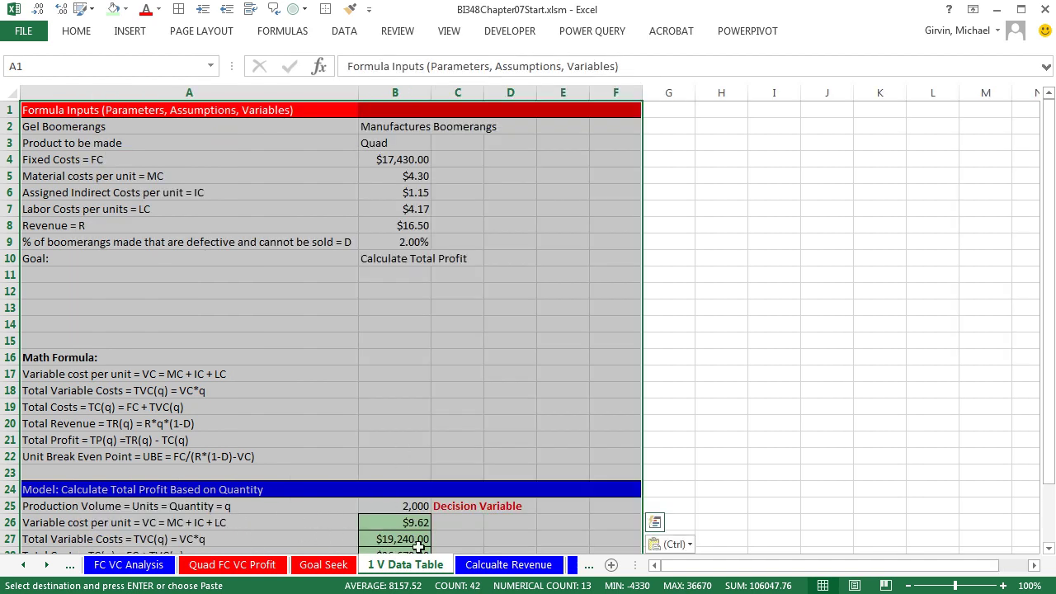
{"action": "left_click", "coordinate": [249, 568]}
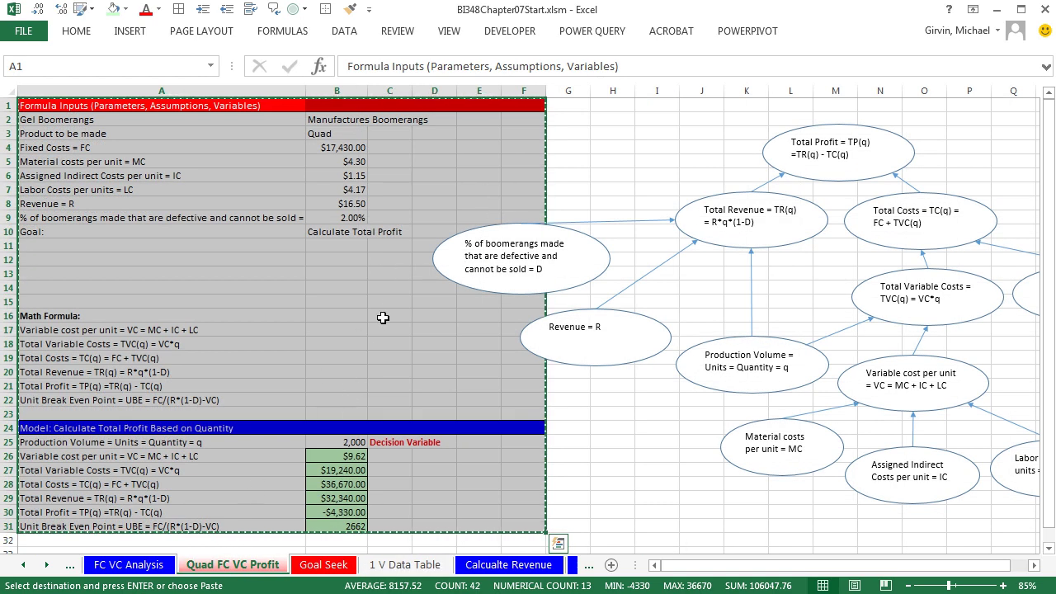
{"action": "key", "text": "Escape"}
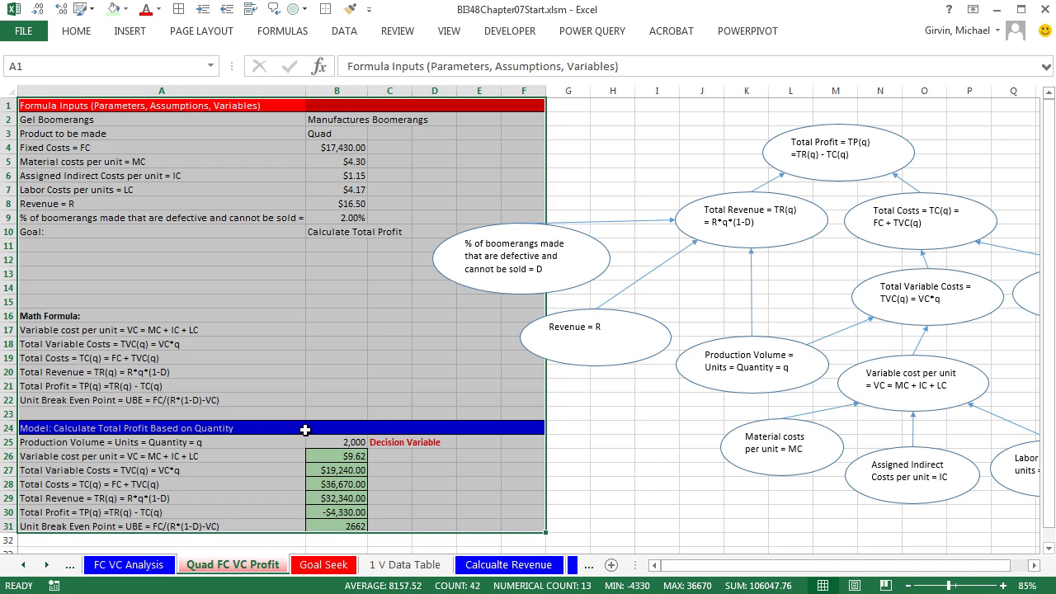
{"action": "left_click", "coordinate": [394, 568]}
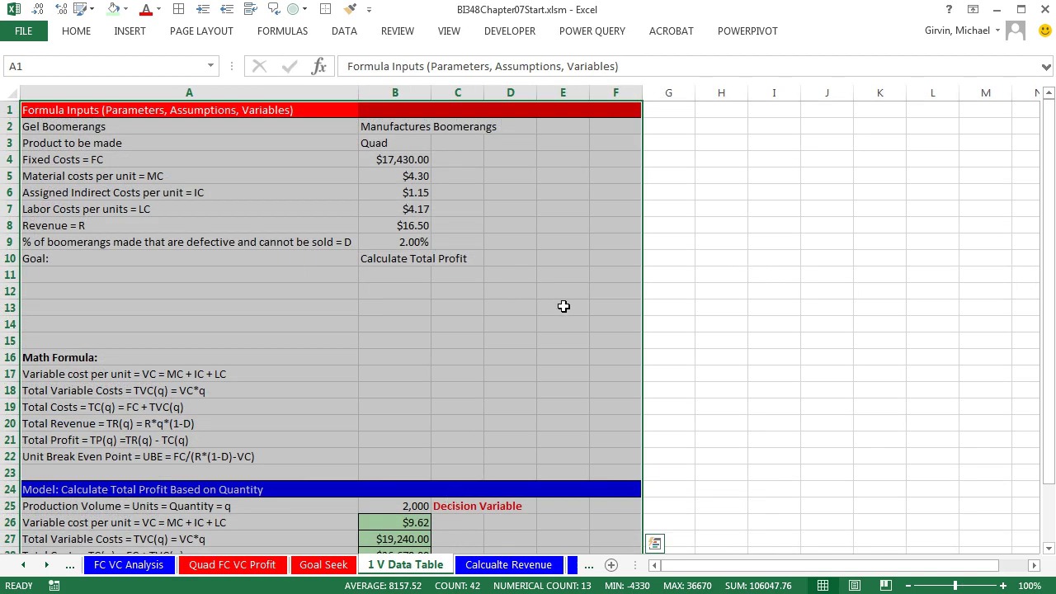
- Examine the decision variable in B25 and the total revenue formula in B29 of the copied model
{"action": "scroll", "coordinate": [564, 309], "scroll_direction": "down", "scroll_amount": 4}
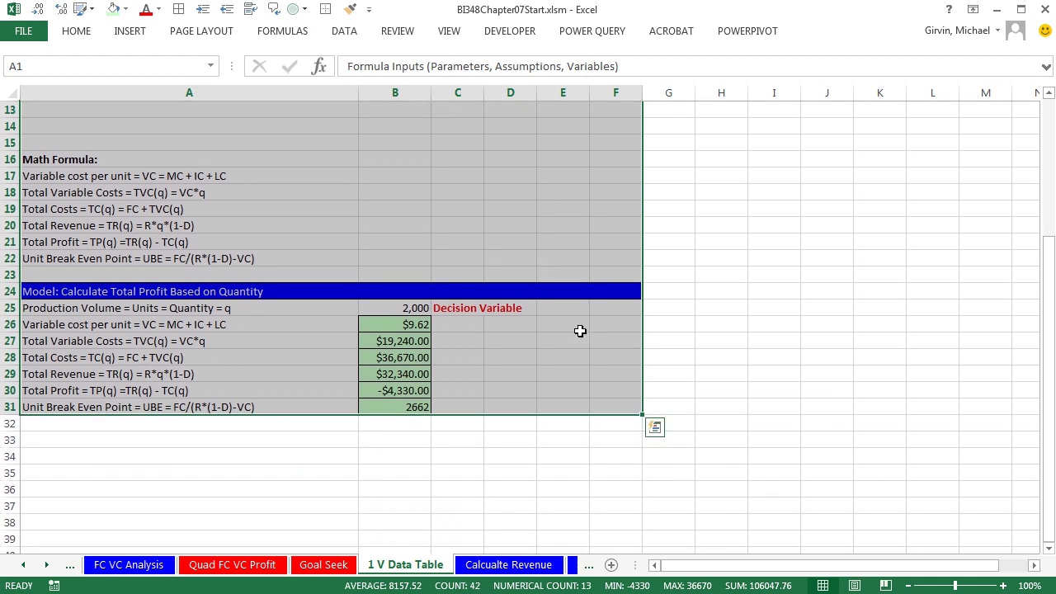
{"action": "scroll", "coordinate": [553, 329], "scroll_direction": "down", "scroll_amount": 1}
{"action": "left_click", "coordinate": [405, 261]}
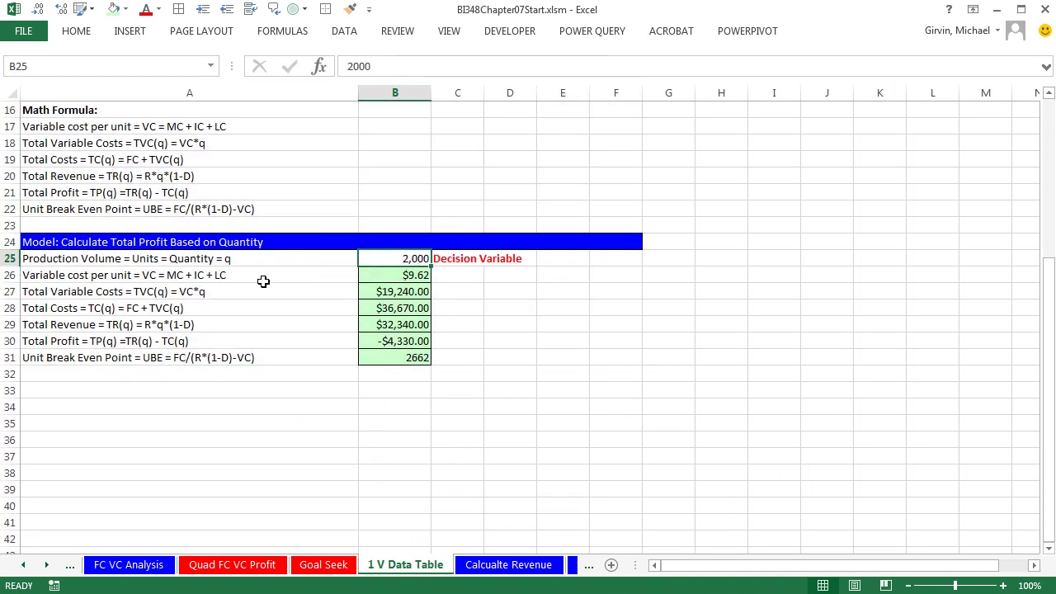
{"action": "left_click_drag", "start_coordinate": [32, 327], "coordinate": [398, 326]}
{"action": "left_click", "coordinate": [399, 326]}
{"action": "double_click", "coordinate": [398, 326]}
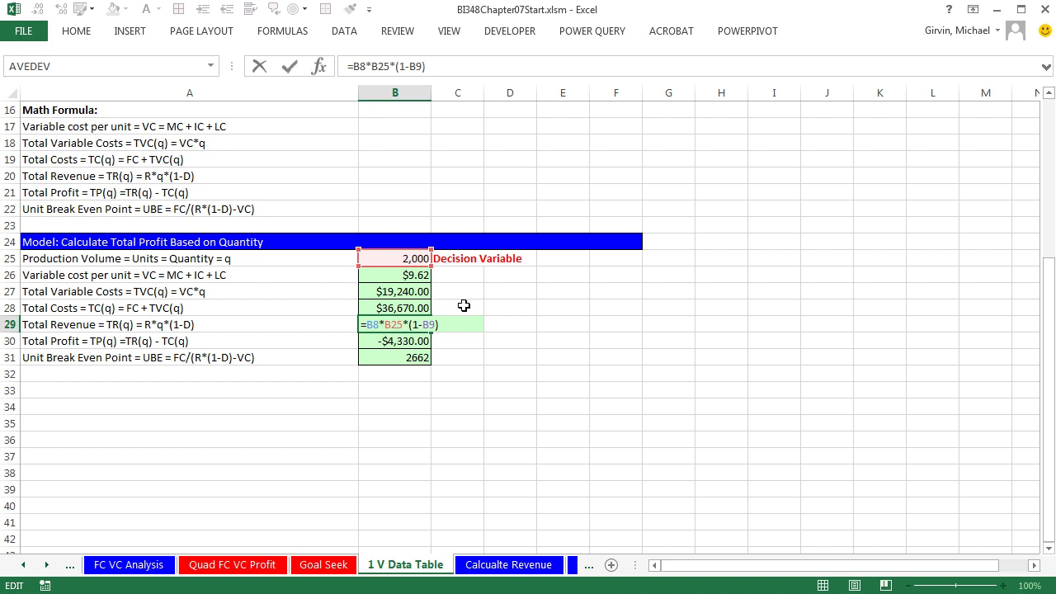
{"action": "key", "text": "ctrl+Return"}
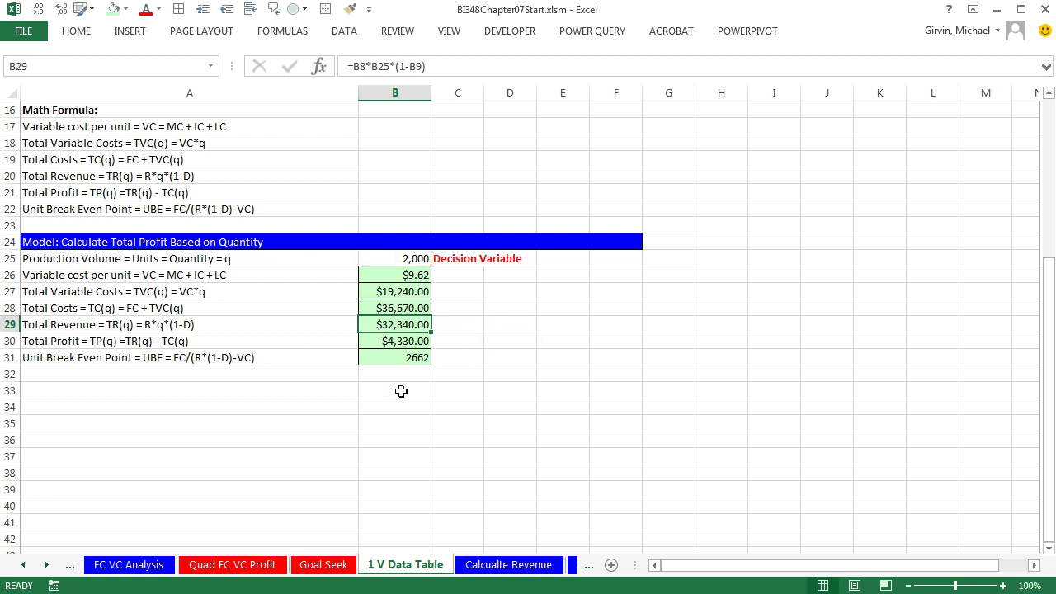
- Enter the heading "Quantity" in B33 and format it with a dark blue fill and white text
{"action": "left_click", "coordinate": [402, 390]}
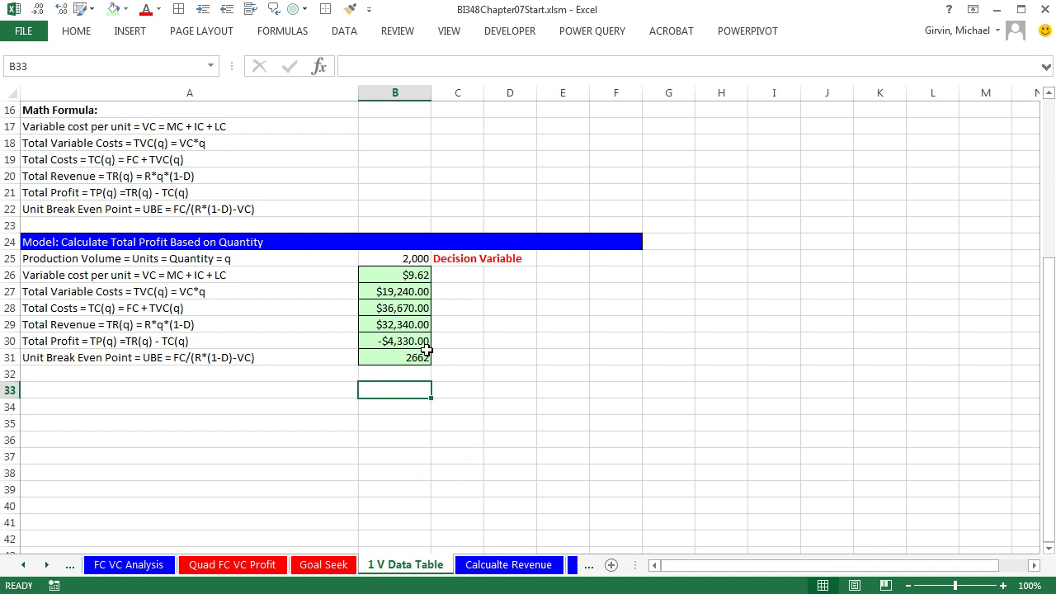
{"action": "type", "text": "Quantity"}
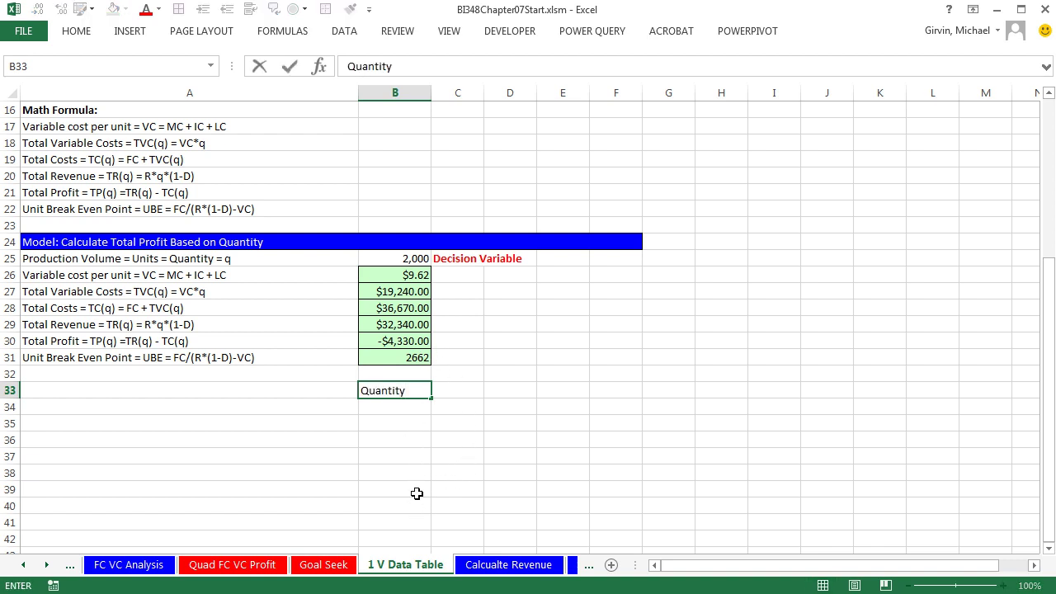
{"action": "key", "text": "ctrl+Return"}
{"action": "left_click", "coordinate": [76, 31]}
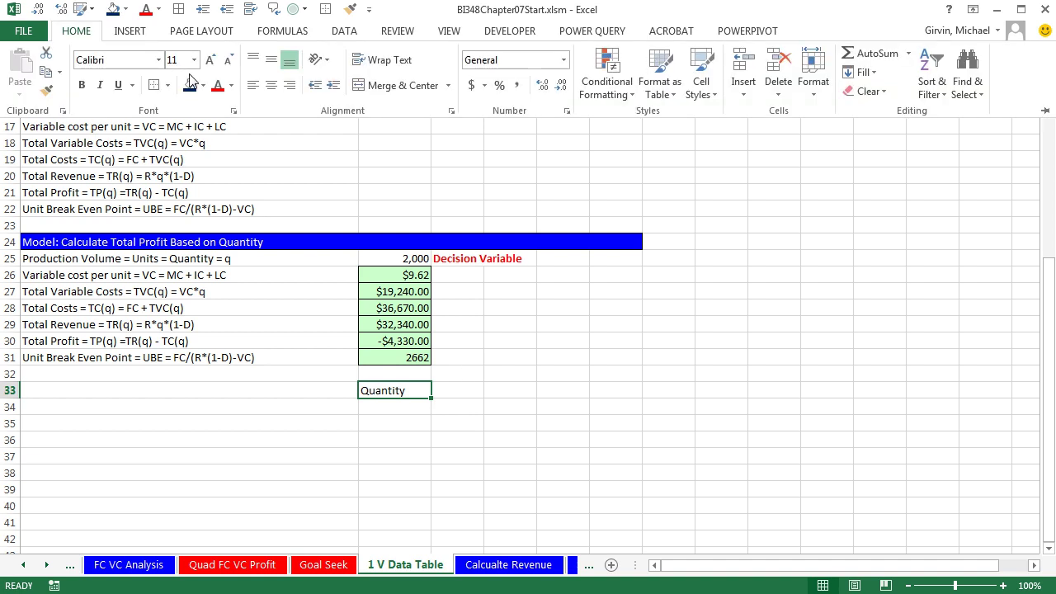
{"action": "left_click", "coordinate": [203, 85]}
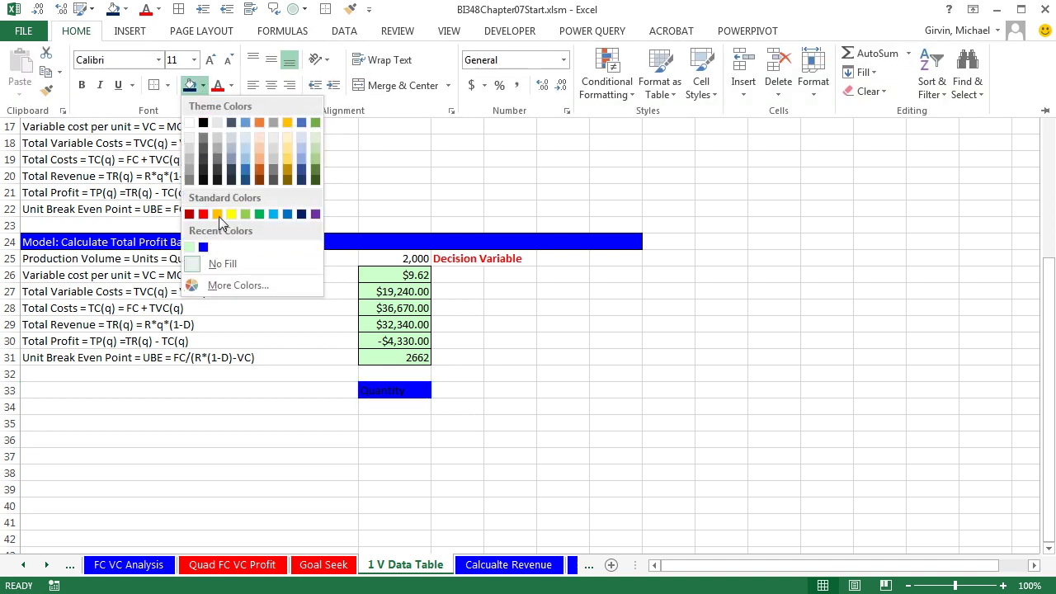
{"action": "left_click", "coordinate": [301, 213]}
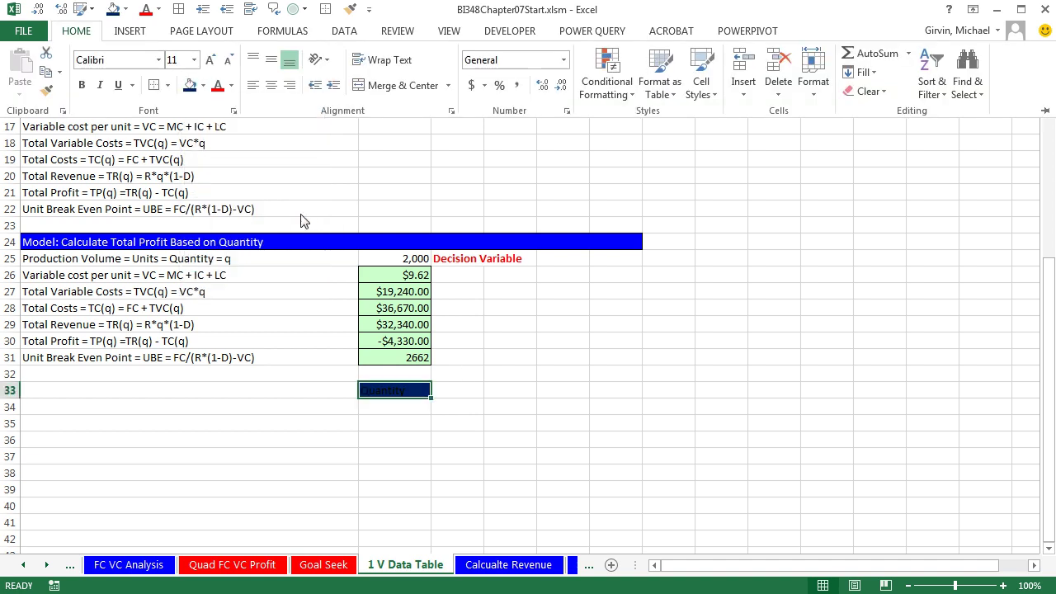
{"action": "left_click", "coordinate": [231, 85]}
{"action": "left_click", "coordinate": [217, 142]}
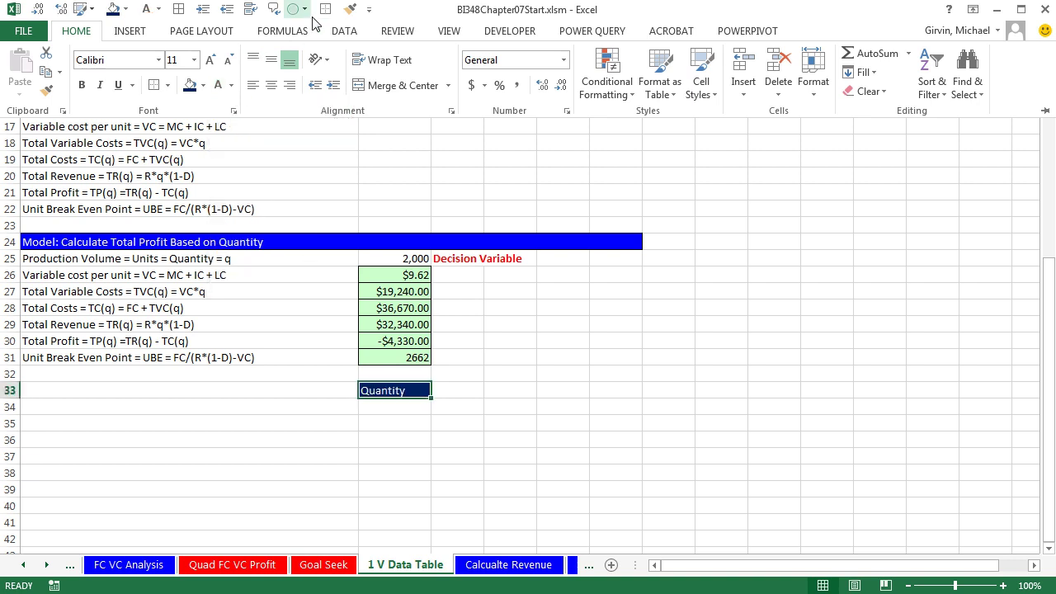
{"action": "key", "text": "ctrl+F1"}
- Add the formula input "Data Table Start Unit Value" in A11 with the value 0 in B11
{"action": "left_click", "coordinate": [411, 407]}
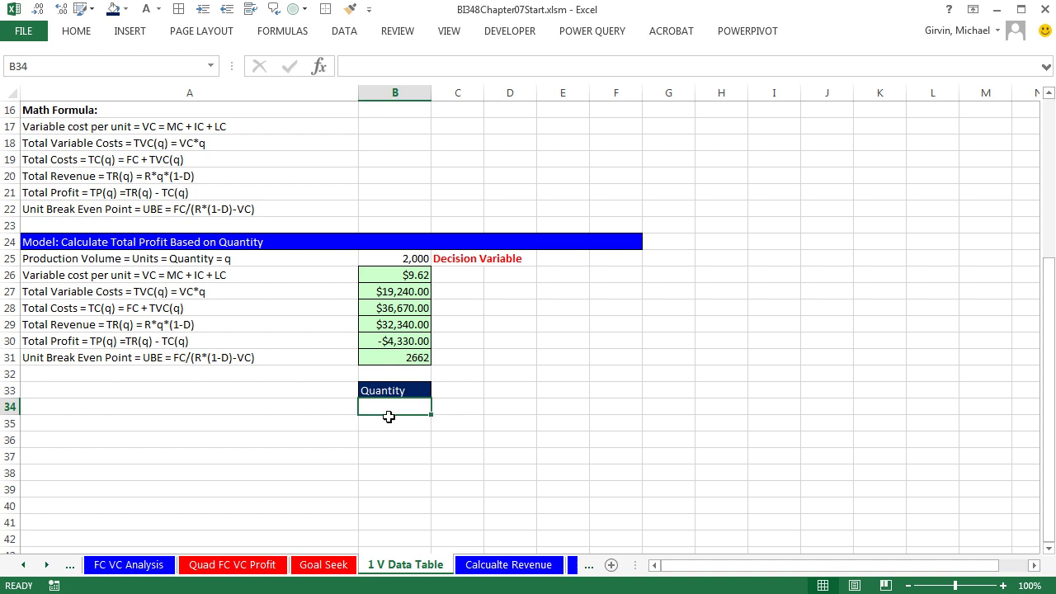
{"action": "scroll", "coordinate": [388, 417], "scroll_direction": "up", "scroll_amount": 5}
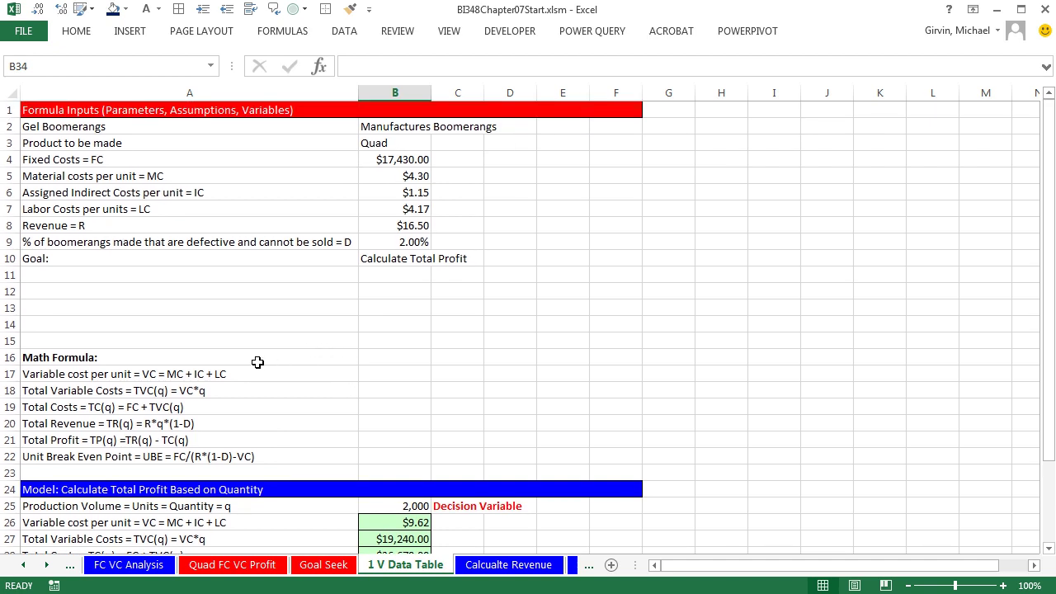
{"action": "left_click", "coordinate": [92, 275]}
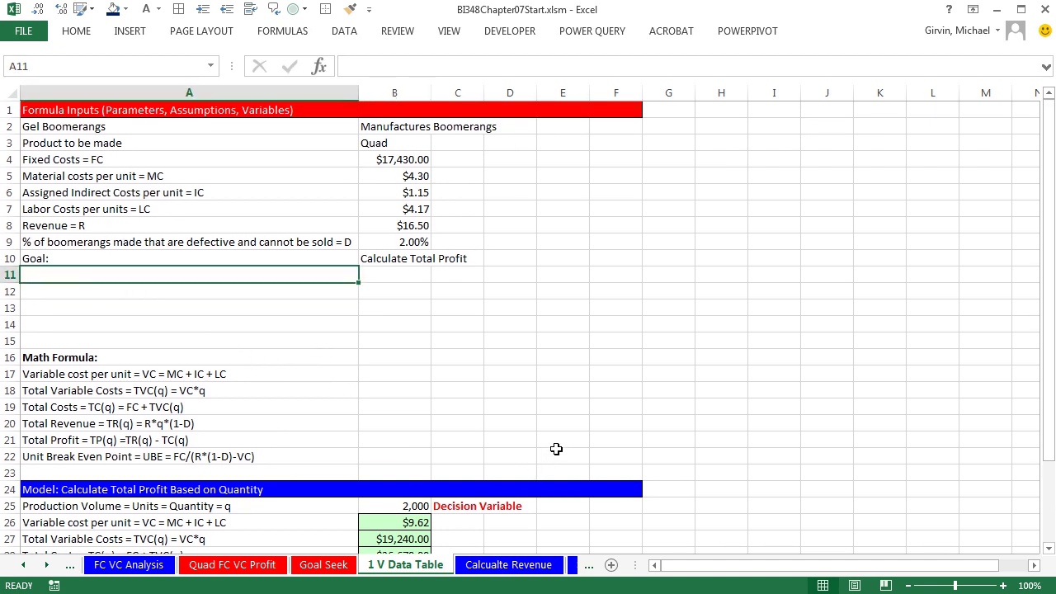
{"action": "type", "text": "Data Table Start Unit Value"}
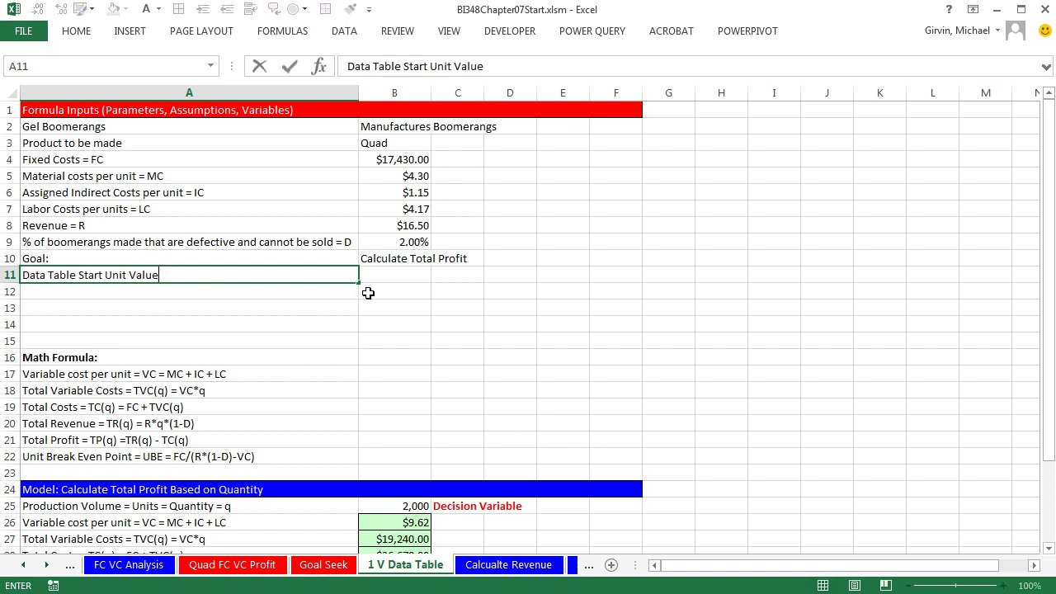
{"action": "left_click", "coordinate": [394, 279]}
{"action": "type", "text": "0"}
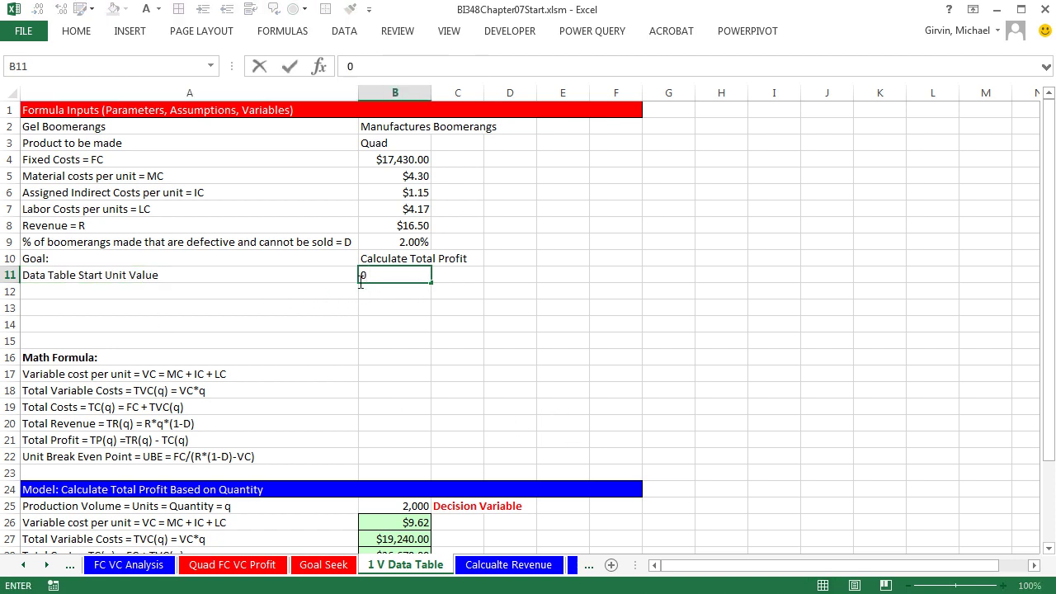
- Add the input "Data Table Unit Increment Value" in A12 with 500 in B12, and give B11 the General number format
{"action": "left_click", "coordinate": [280, 286]}
{"action": "type", "text": "Data Table Unit Increment Val"}
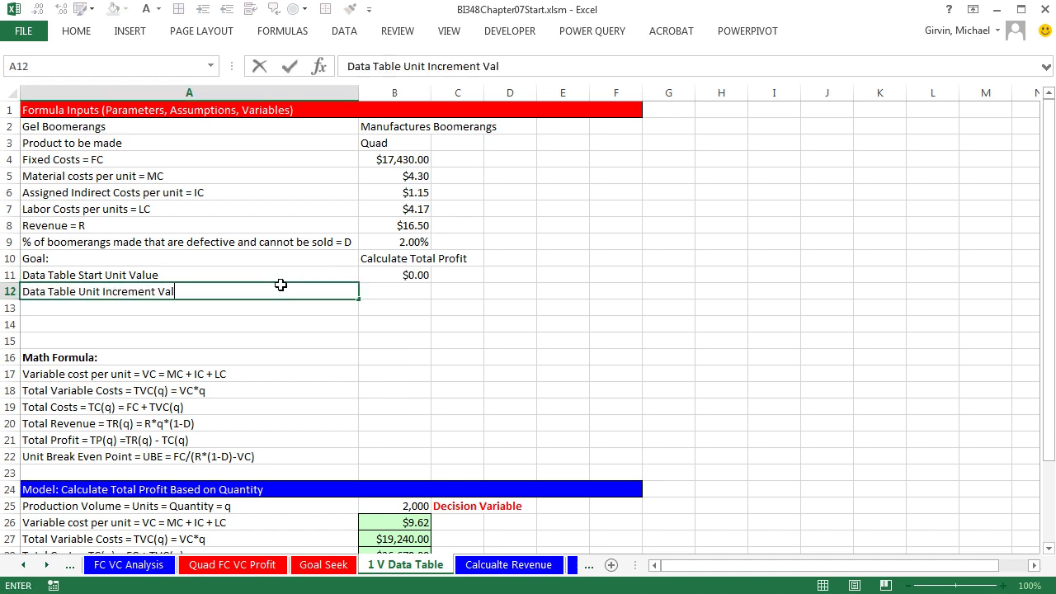
{"action": "type", "text": "ue"}
{"action": "key", "text": "F2"}
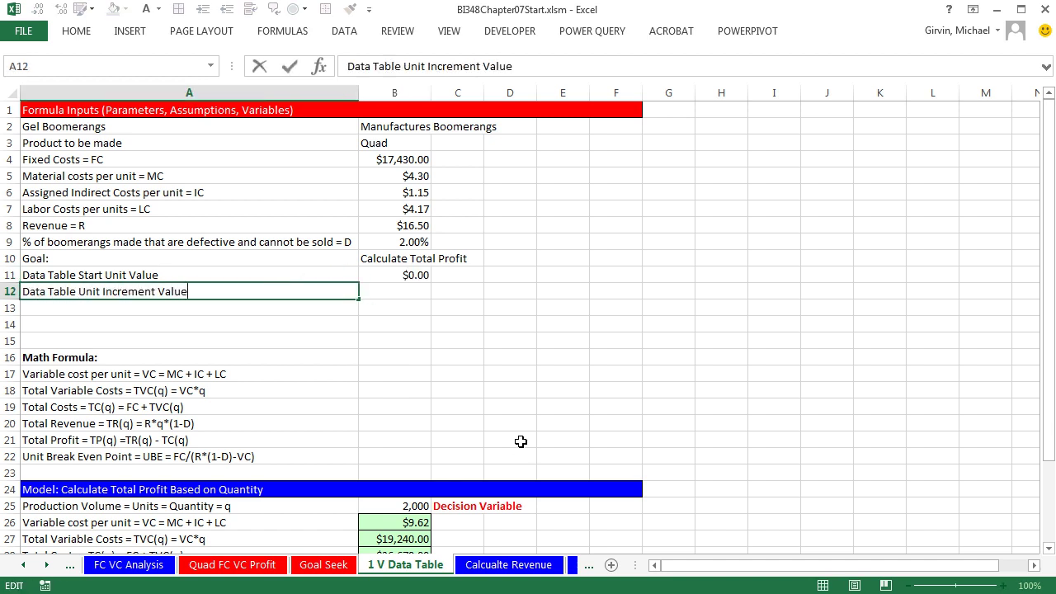
{"action": "key", "text": "Tab"}
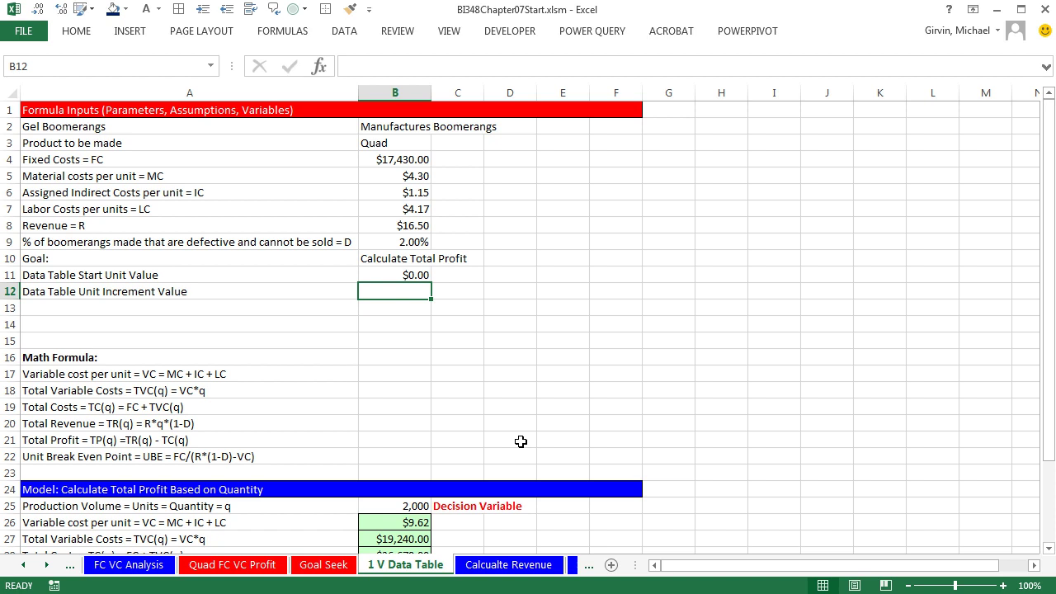
{"action": "type", "text": "500"}
{"action": "key", "text": "ctrl+Return"}
{"action": "left_click", "coordinate": [394, 276]}
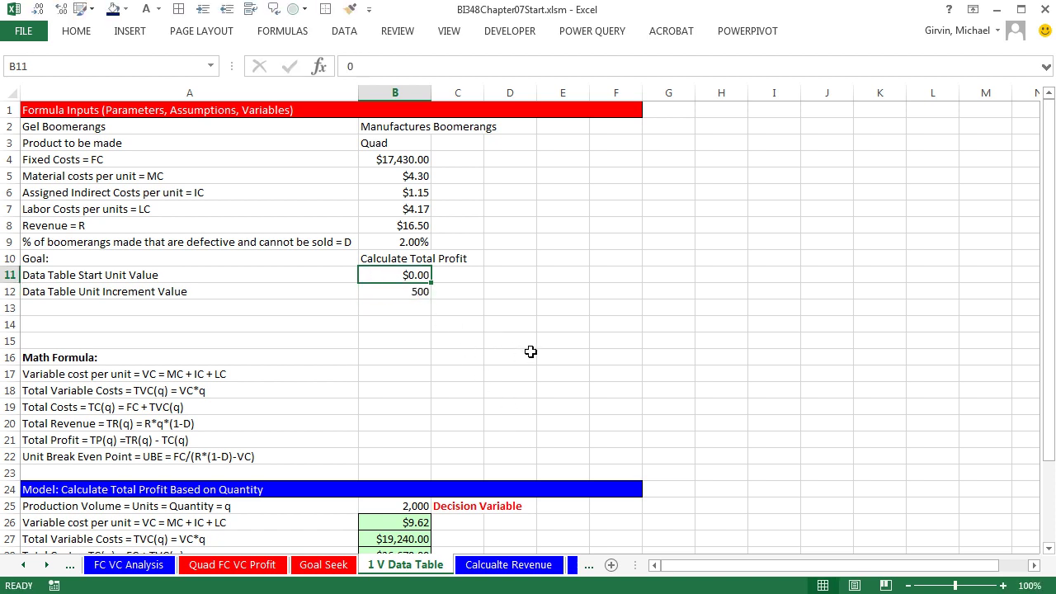
{"action": "key", "text": "ctrl+shift+grave"}
- Enter the formula =B11 in B34 so the Quantity column begins at the data table start value
{"action": "scroll", "coordinate": [513, 354], "scroll_direction": "down", "scroll_amount": 4}
{"action": "left_click", "coordinate": [419, 460]}
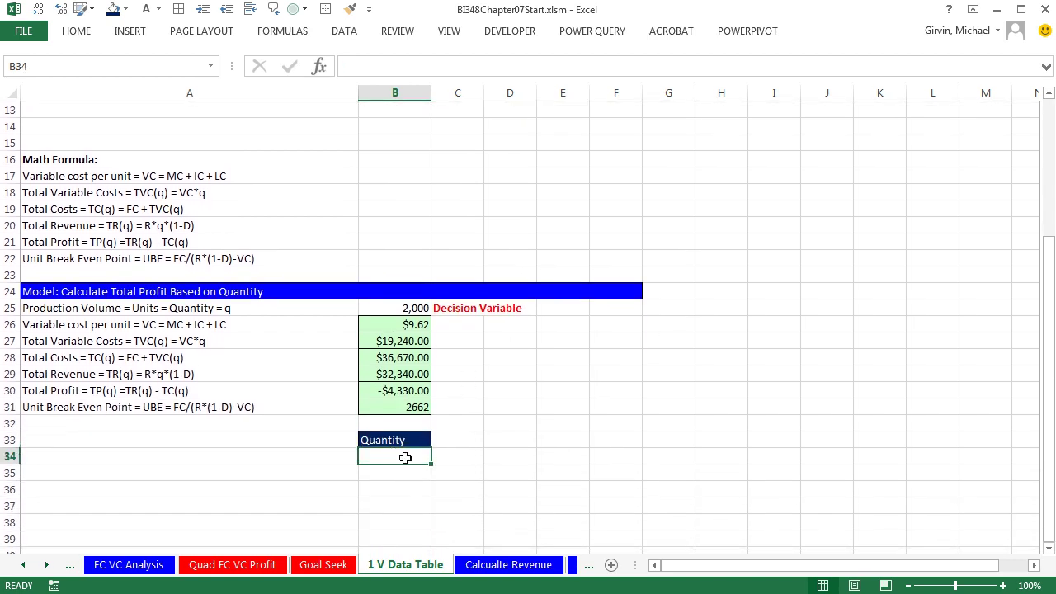
{"action": "type", "text": "="}
{"action": "scroll", "coordinate": [455, 335], "scroll_direction": "up", "scroll_amount": 3}
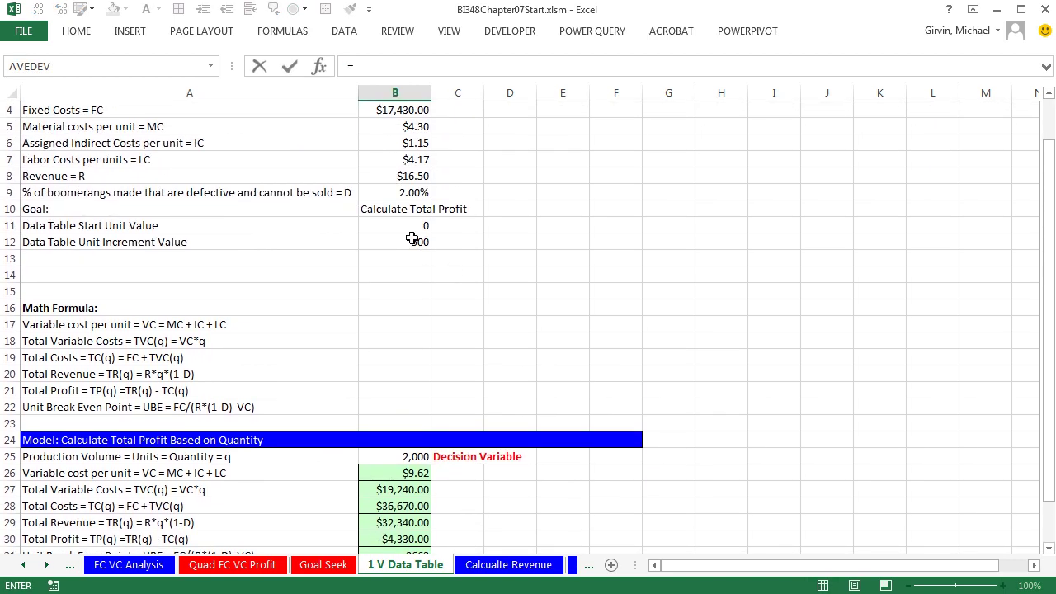
{"action": "left_click", "coordinate": [398, 226]}
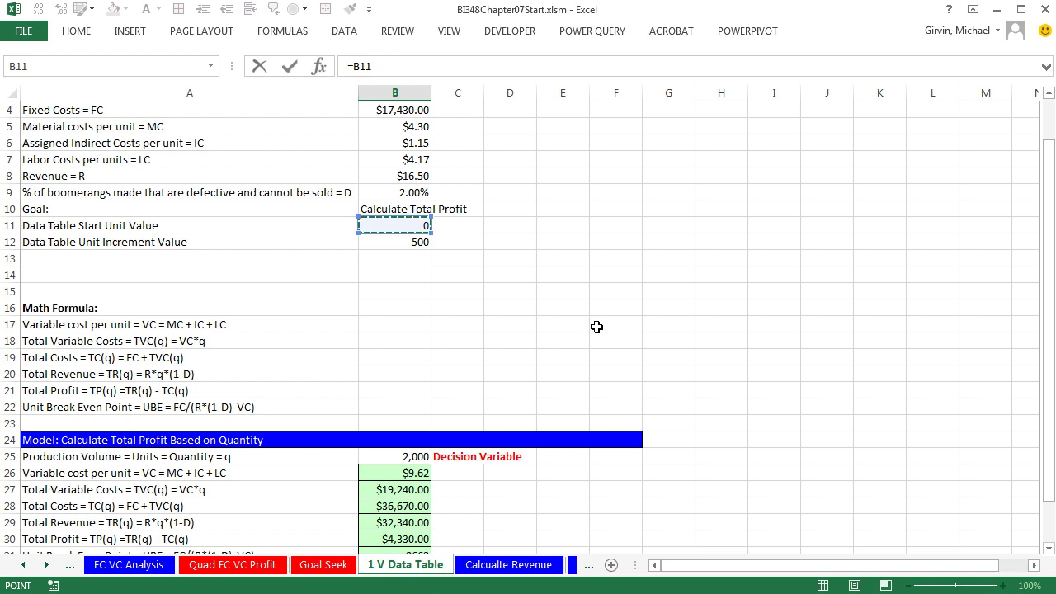
{"action": "key", "text": "Return"}
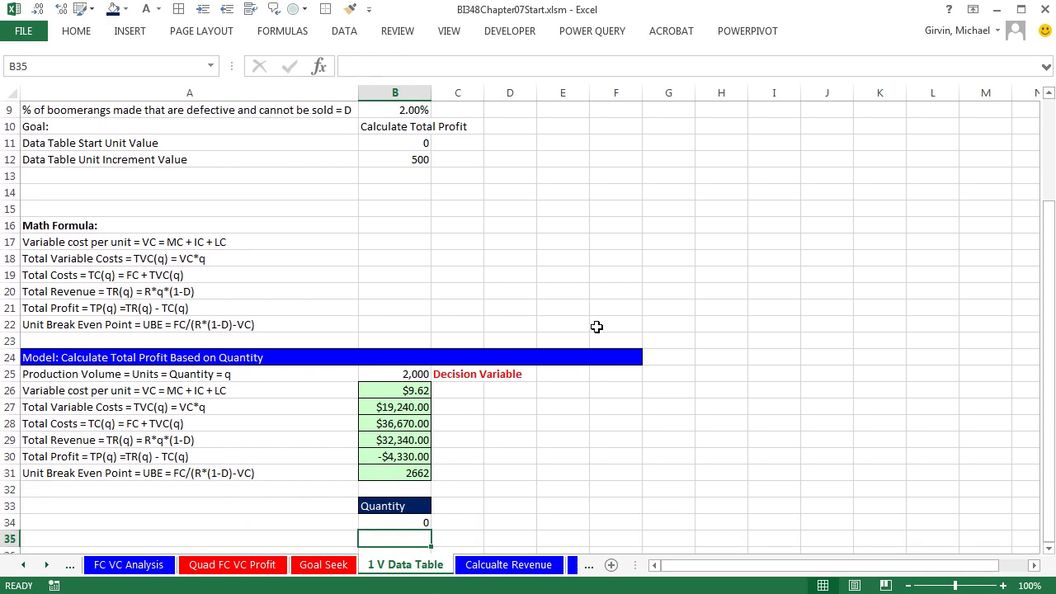
- Enter the formula =B34+$B$12 in B35 to add the unit increment to the quantity above, with an absolute increment reference
{"action": "scroll", "coordinate": [597, 327], "scroll_direction": "down", "scroll_amount": 2}
{"action": "type", "text": "="}
{"action": "key", "text": "Up"}
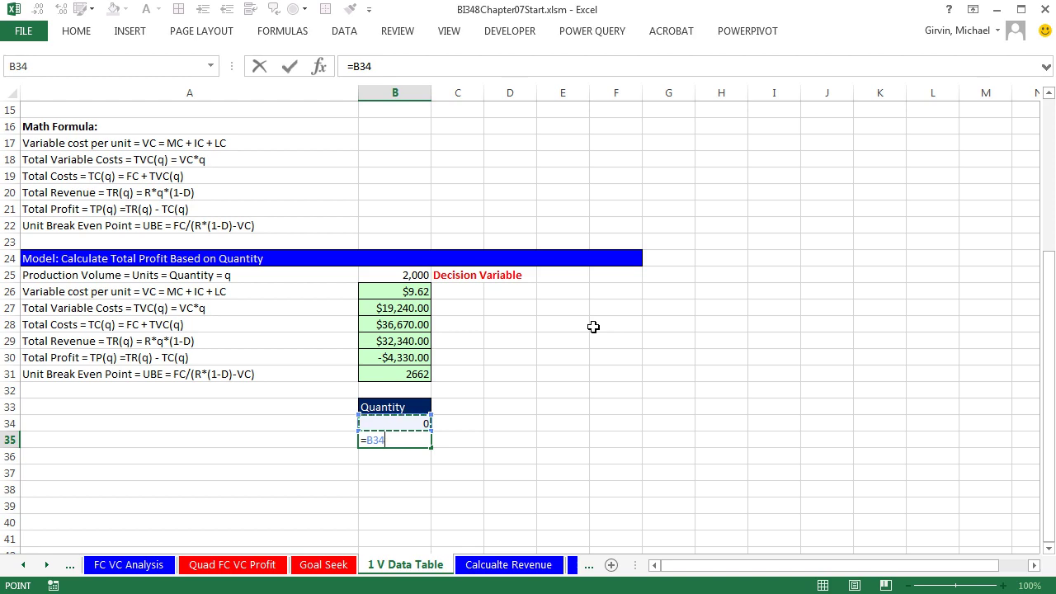
{"action": "type", "text": "+"}
{"action": "scroll", "coordinate": [481, 300], "scroll_direction": "up", "scroll_amount": 3}
{"action": "left_click", "coordinate": [401, 214]}
{"action": "scroll", "coordinate": [537, 302], "scroll_direction": "down", "scroll_amount": 3}
{"action": "key", "text": "F4"}
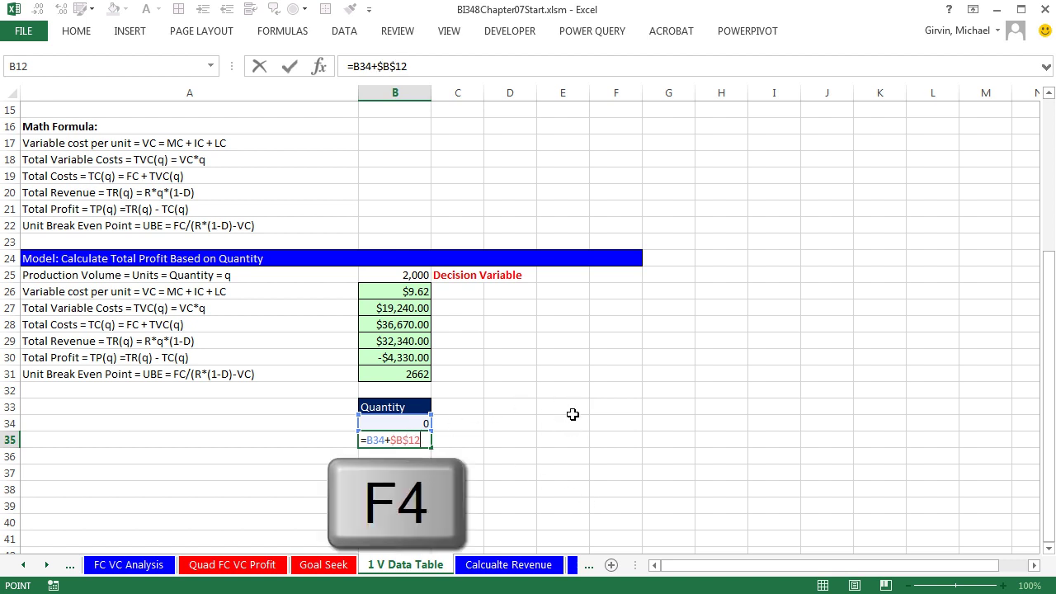
{"action": "key", "text": "ctrl+Return"}
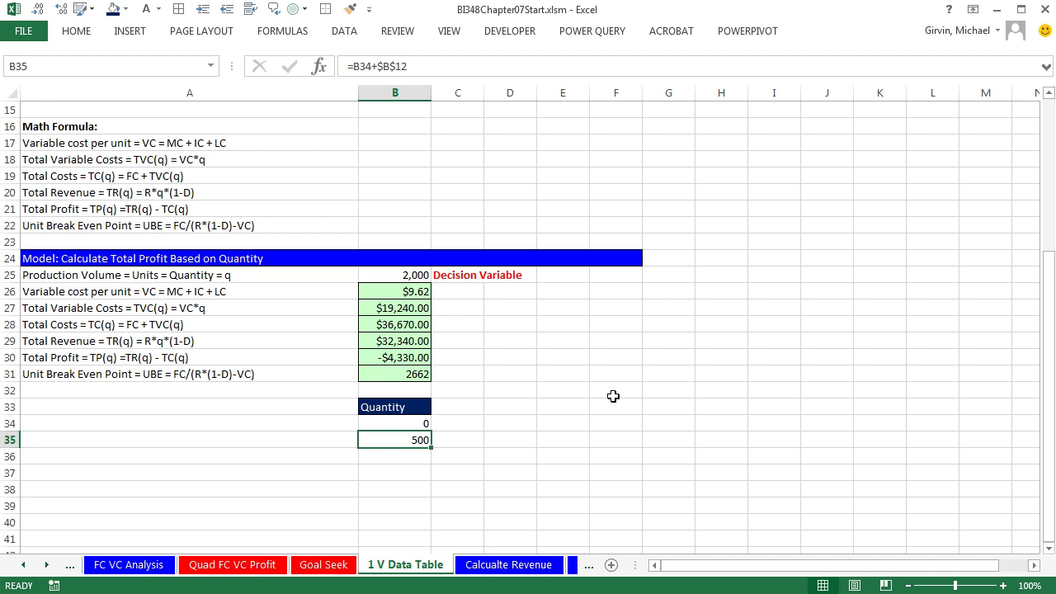
- Copy the B35 increment formula down through B46, leaving B47 empty, and apply borders to the quantities in B34:B46
{"action": "scroll", "coordinate": [605, 391], "scroll_direction": "down", "scroll_amount": 4}
{"action": "scroll", "coordinate": [605, 391], "scroll_direction": "down", "scroll_amount": 1}
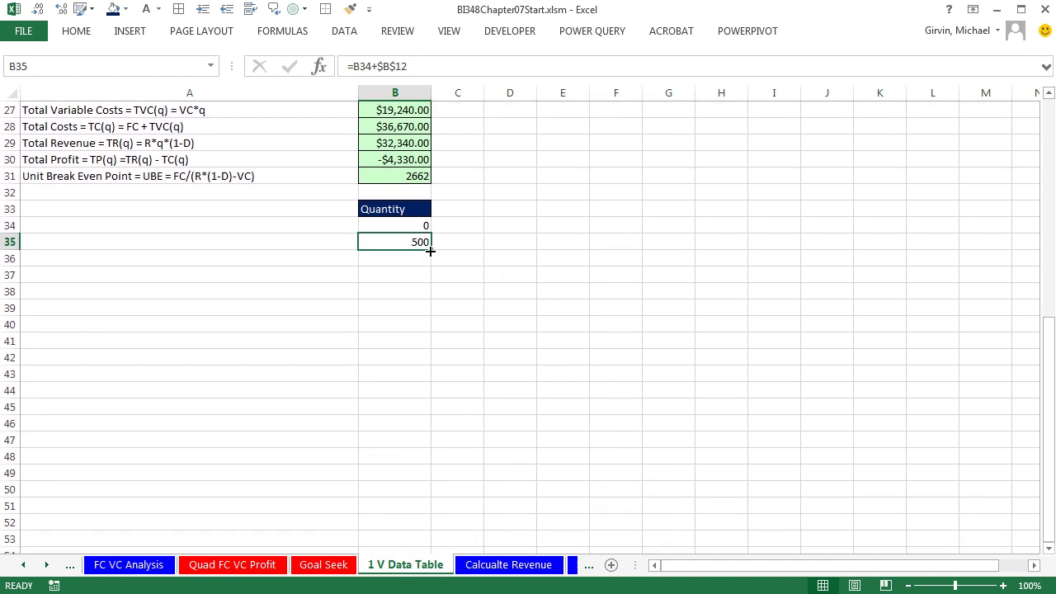
{"action": "left_click_drag", "start_coordinate": [430, 250], "coordinate": [432, 448]}
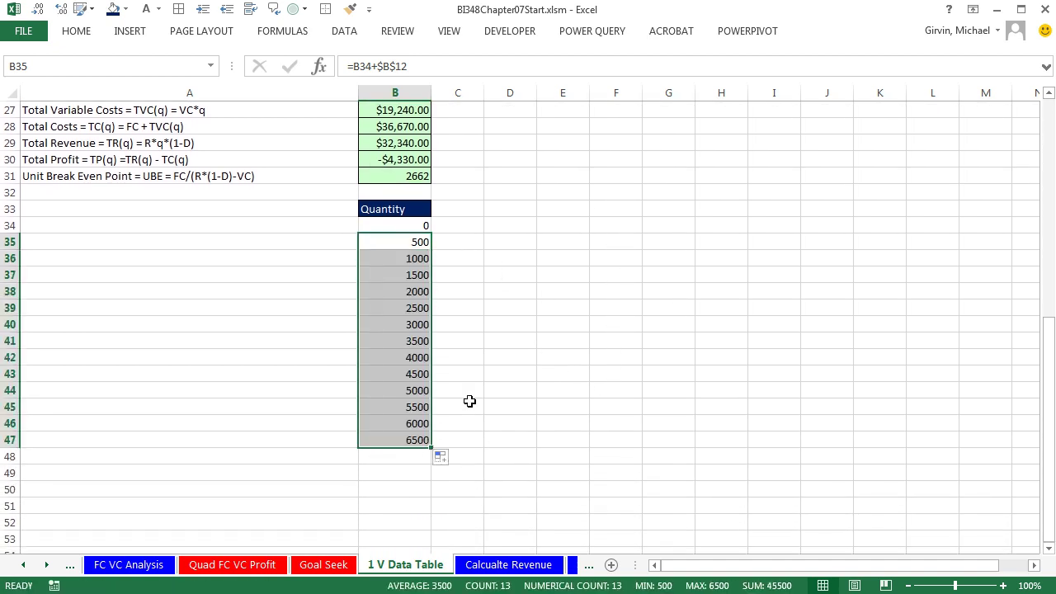
{"action": "left_click", "coordinate": [413, 439]}
{"action": "key", "text": "Delete"}
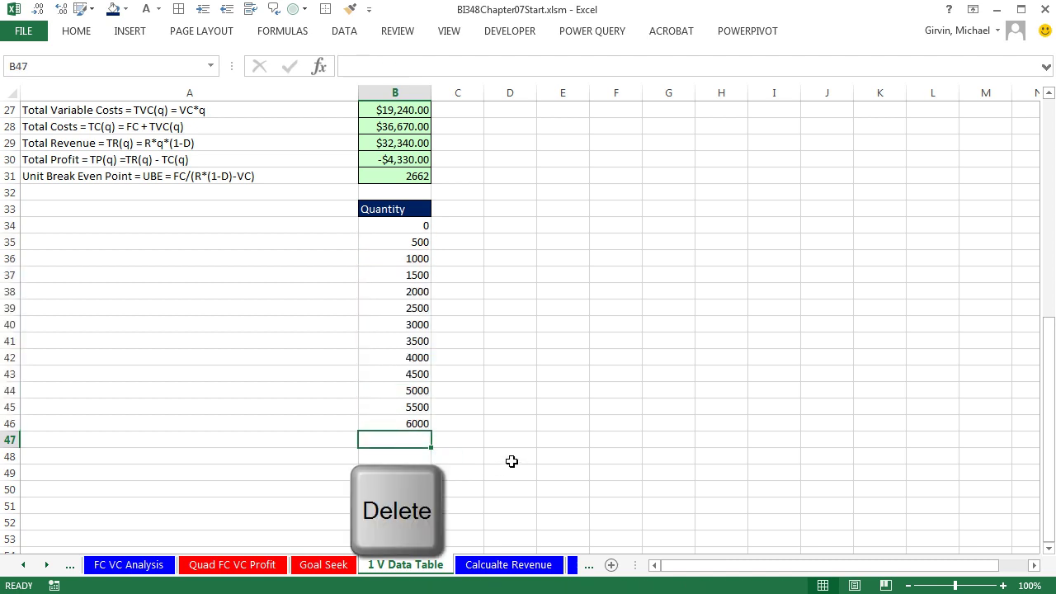
{"action": "left_click_drag", "start_coordinate": [385, 224], "coordinate": [395, 425]}
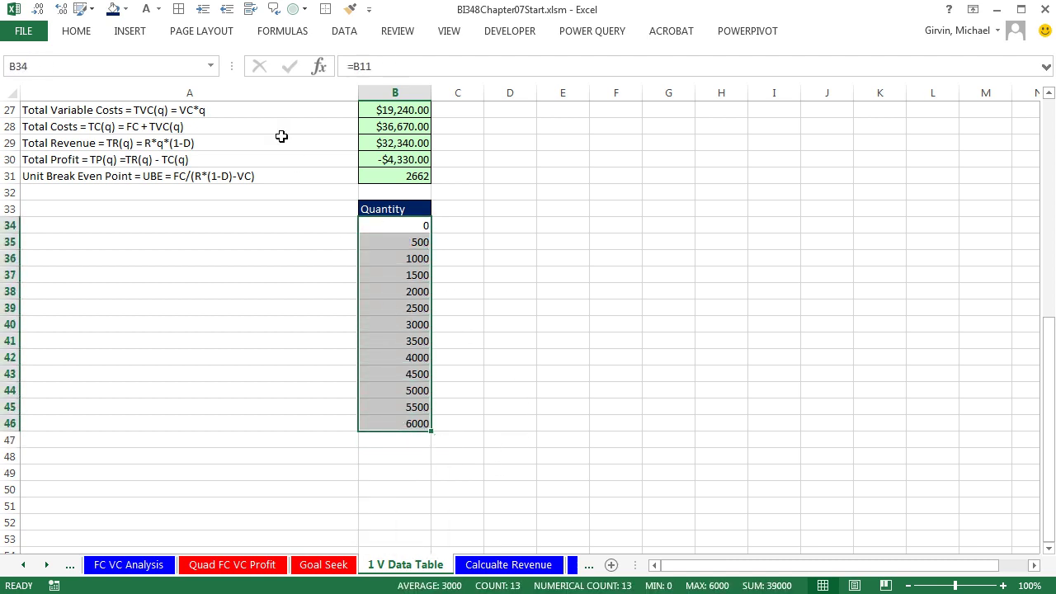
{"action": "left_click", "coordinate": [179, 10]}
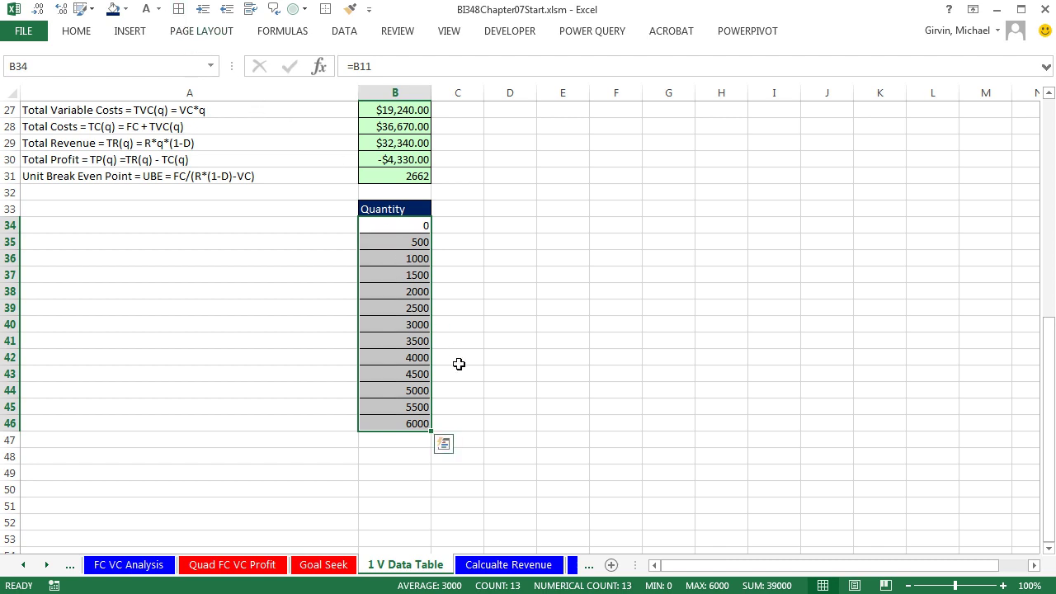
- Enter the formula =B29 in C33 to link the data table's result column to total revenue
{"action": "scroll", "coordinate": [460, 364], "scroll_direction": "up", "scroll_amount": 1}
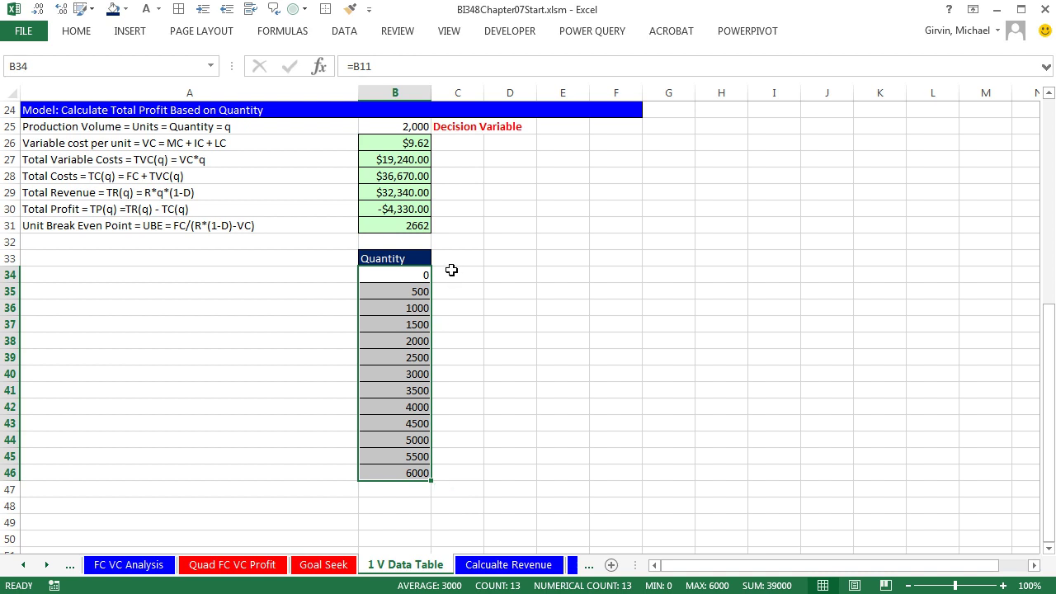
{"action": "scroll", "coordinate": [543, 415], "scroll_direction": "up", "scroll_amount": 2}
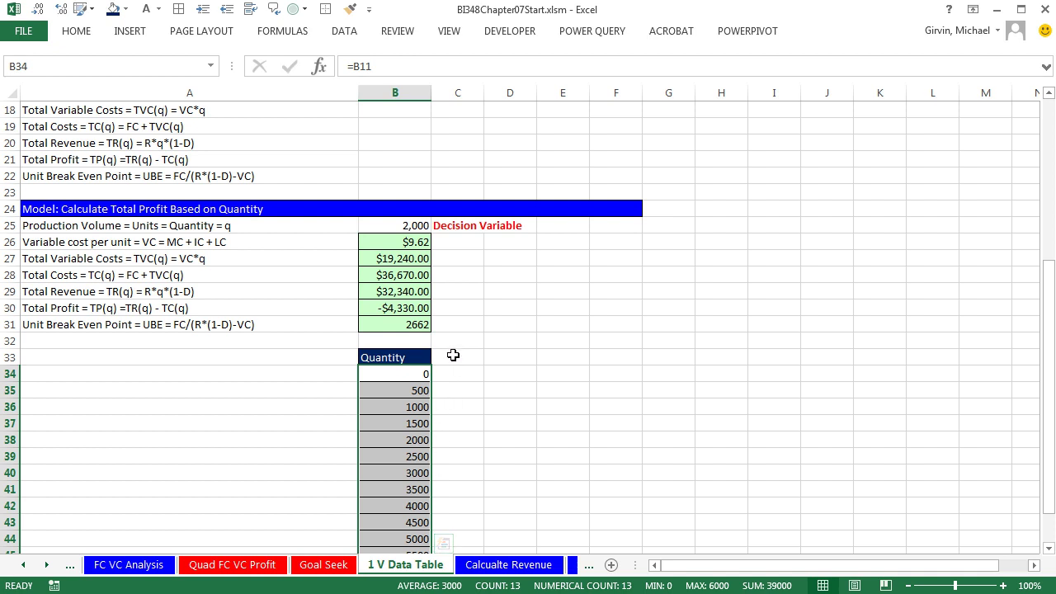
{"action": "left_click_drag", "start_coordinate": [458, 369], "coordinate": [460, 526]}
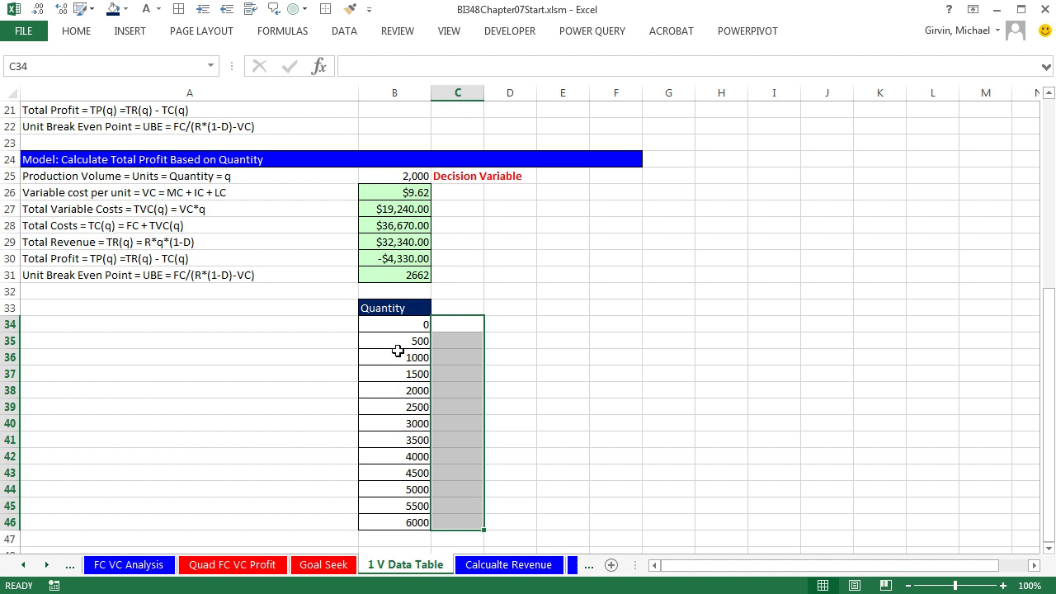
{"action": "left_click", "coordinate": [453, 306]}
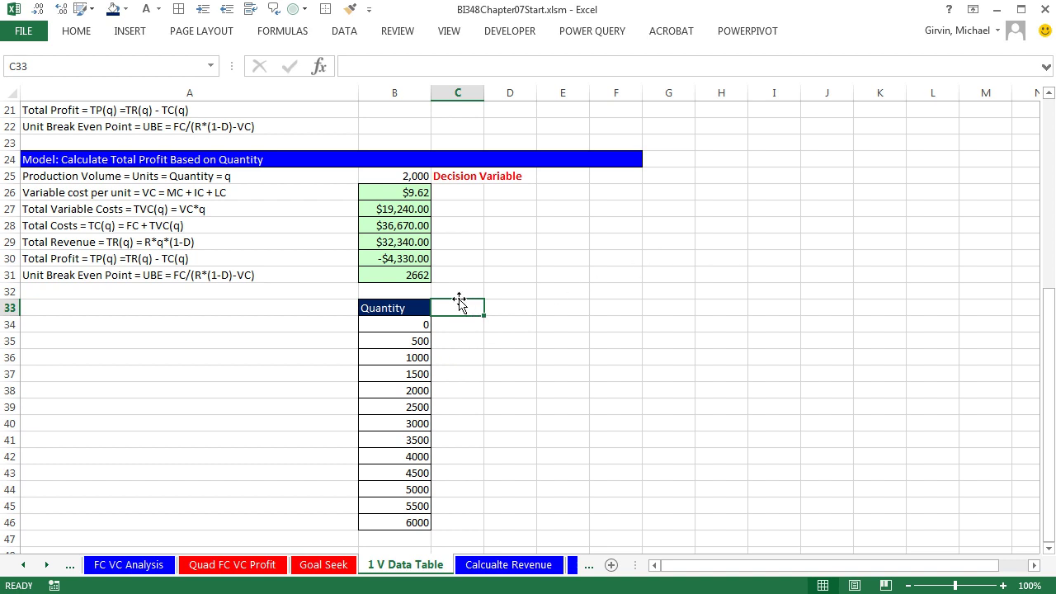
{"action": "type", "text": "="}
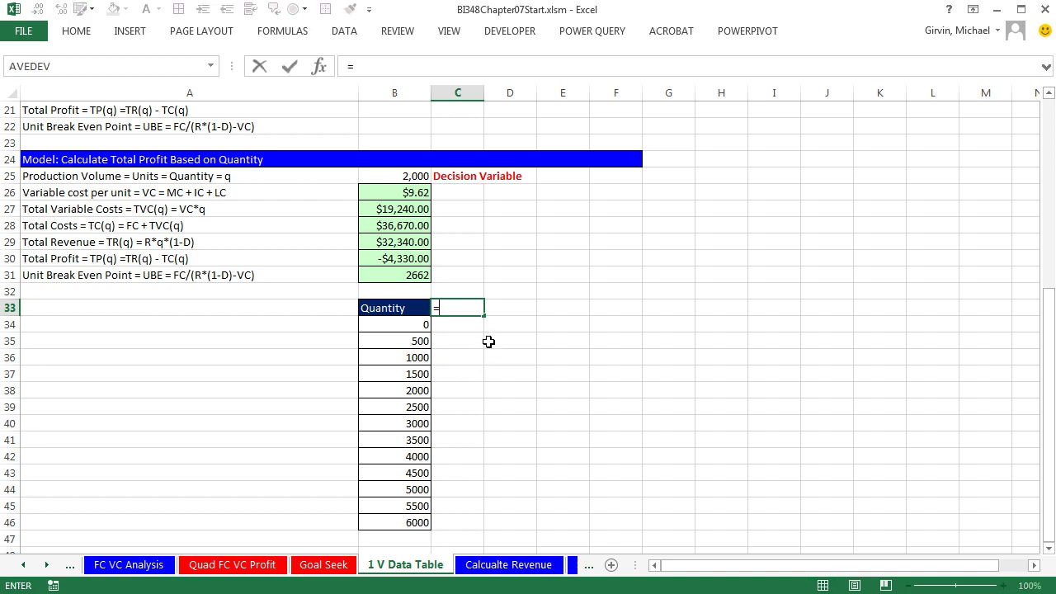
{"action": "left_click", "coordinate": [392, 242]}
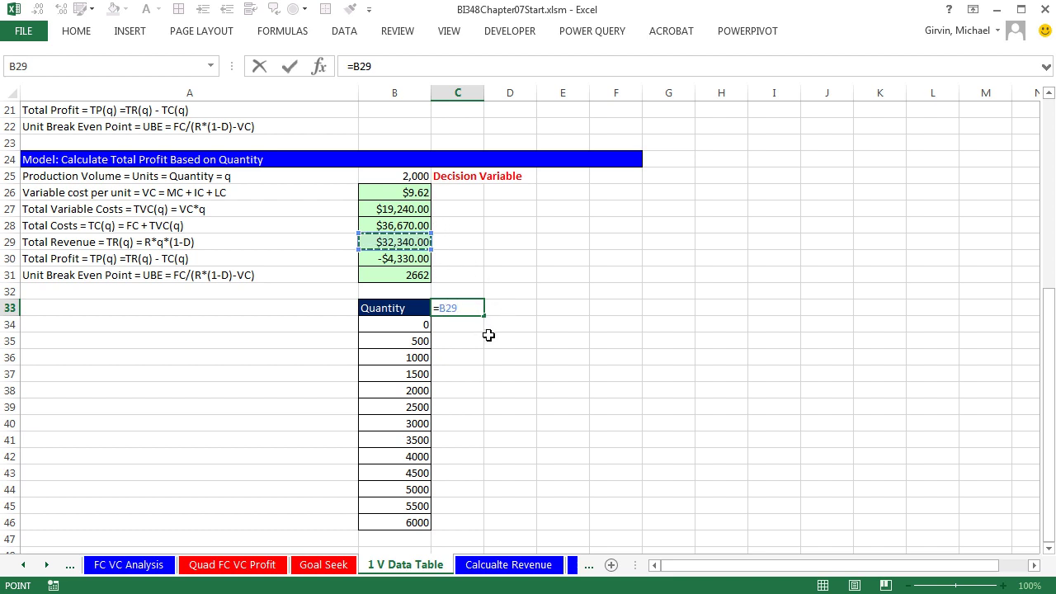
{"action": "key", "text": "Return"}
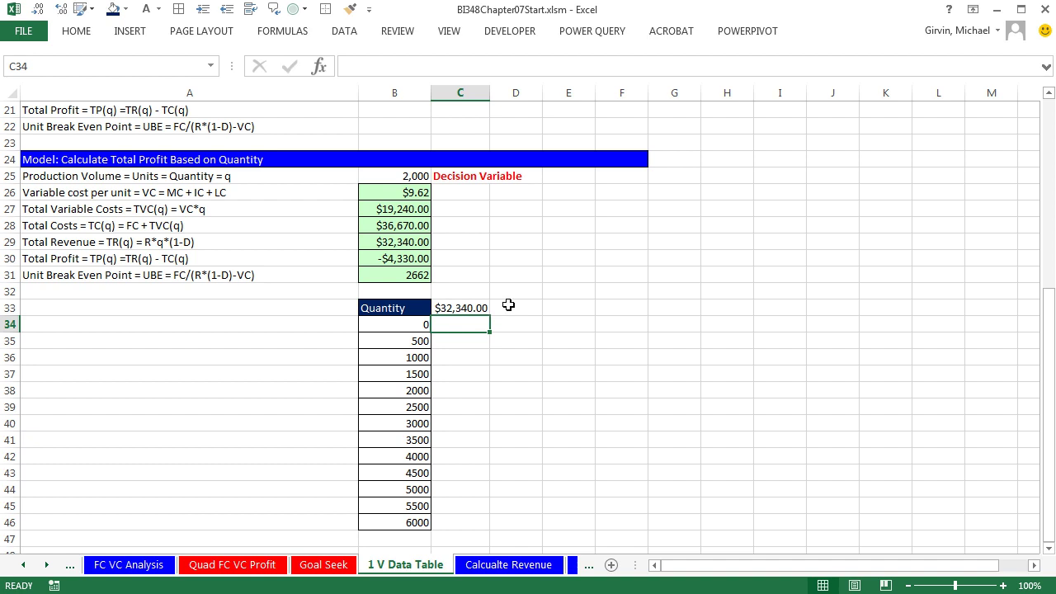
- Create a one-variable data table over B33:C46 with B25 as the column input cell and no row input cell
{"action": "left_click", "coordinate": [481, 306]}
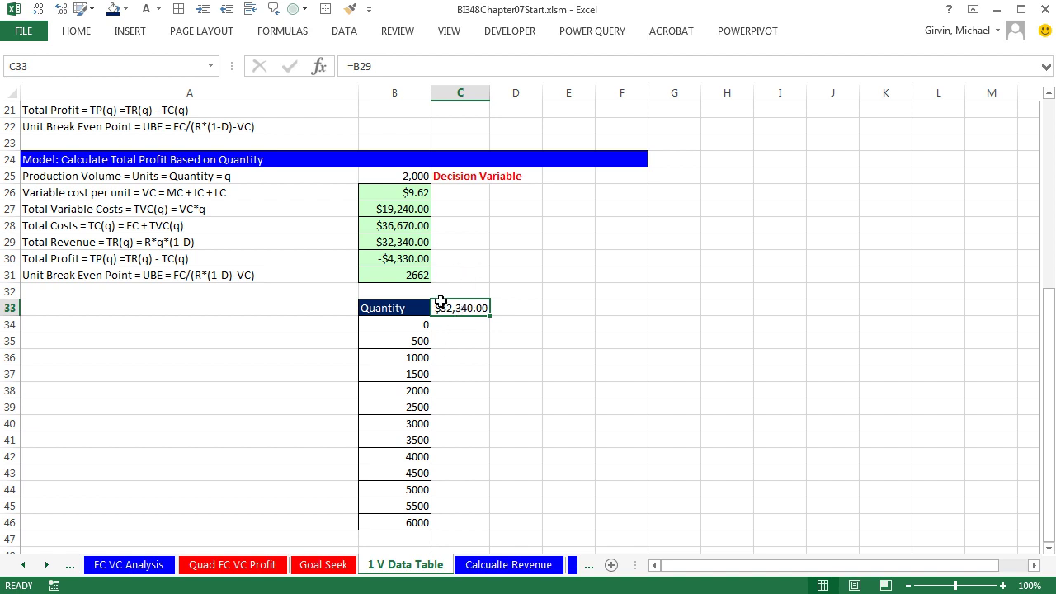
{"action": "left_click_drag", "start_coordinate": [407, 311], "coordinate": [465, 523]}
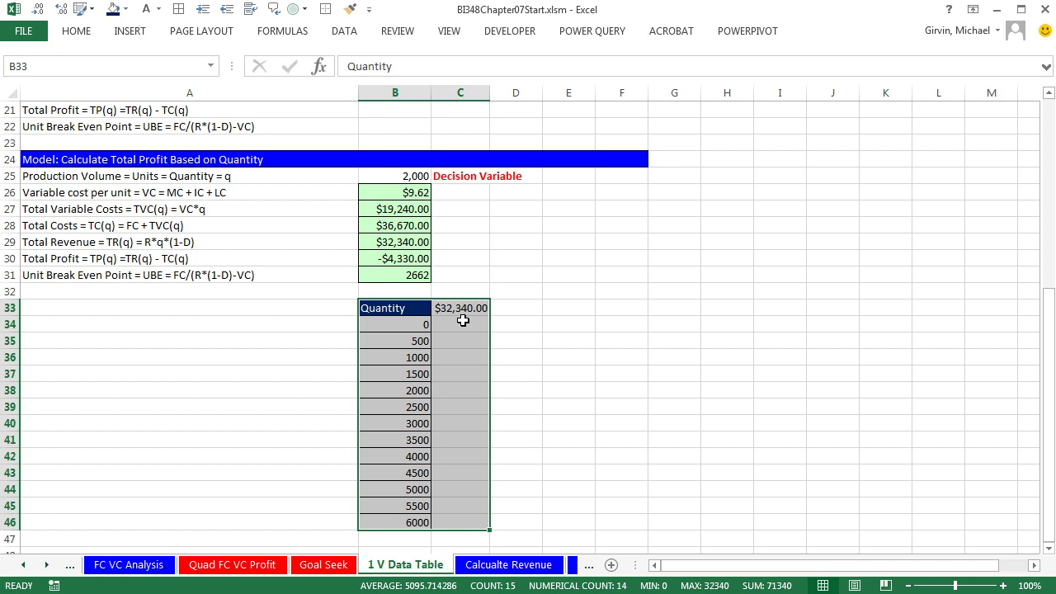
{"action": "left_click", "coordinate": [342, 33]}
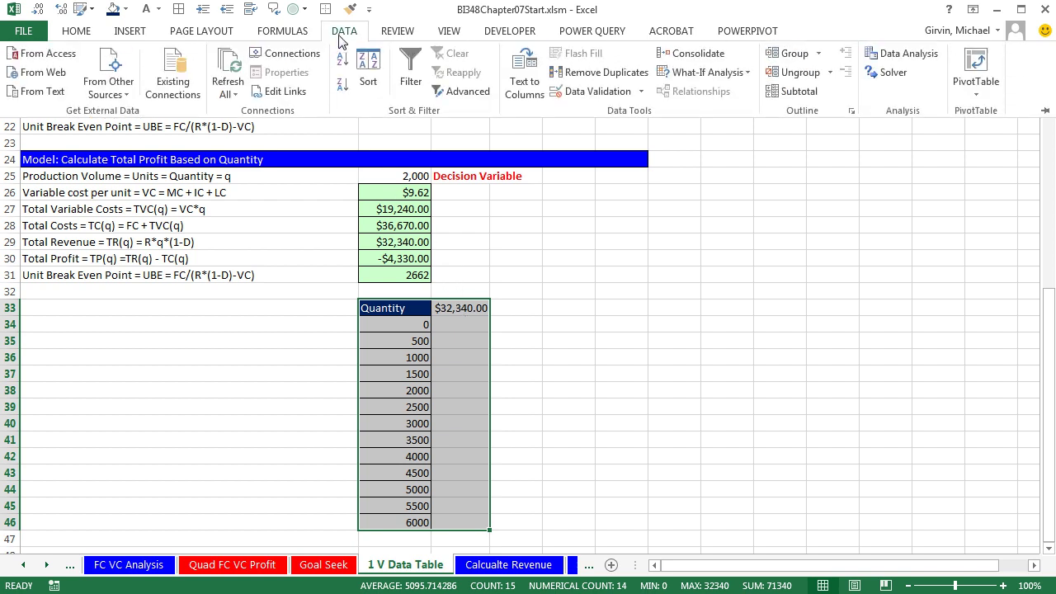
{"action": "left_click", "coordinate": [747, 72]}
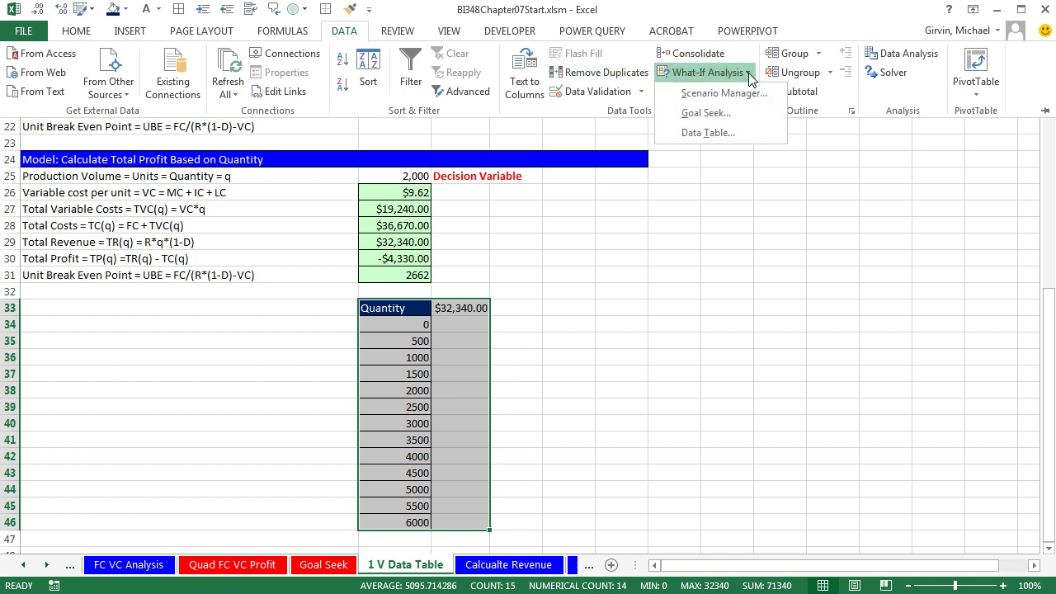
{"action": "left_click", "coordinate": [703, 132]}
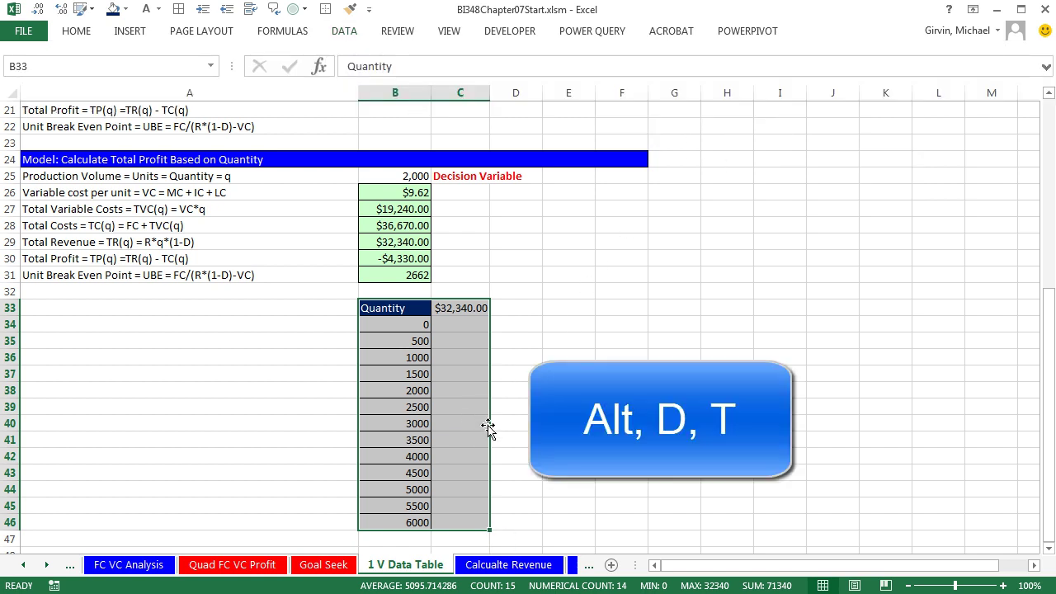
{"action": "key", "text": "alt"}
{"action": "key", "text": "d"}
{"action": "key", "text": "t"}
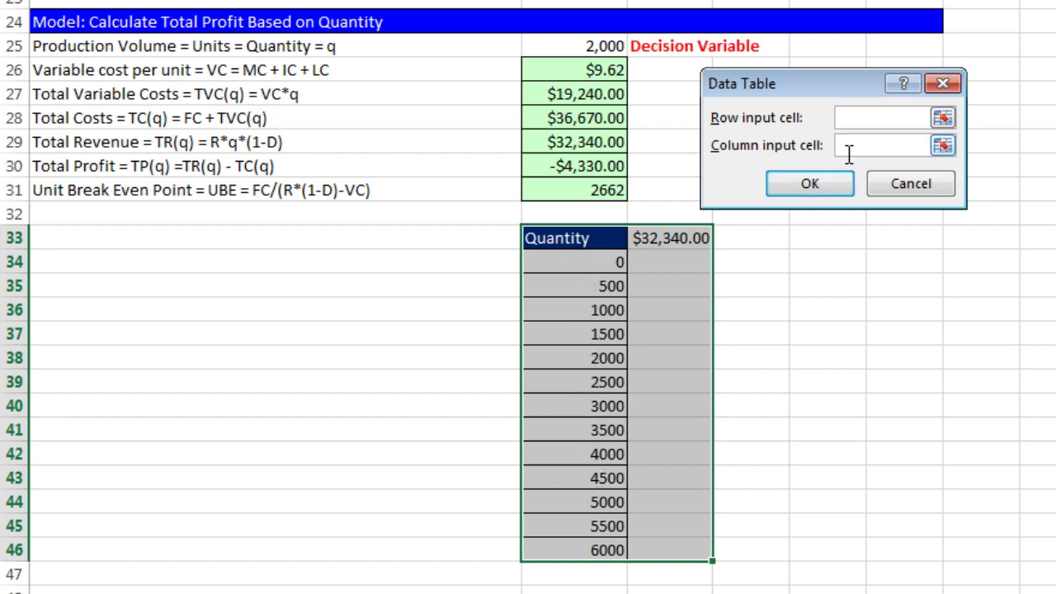
{"action": "left_click", "coordinate": [581, 47]}
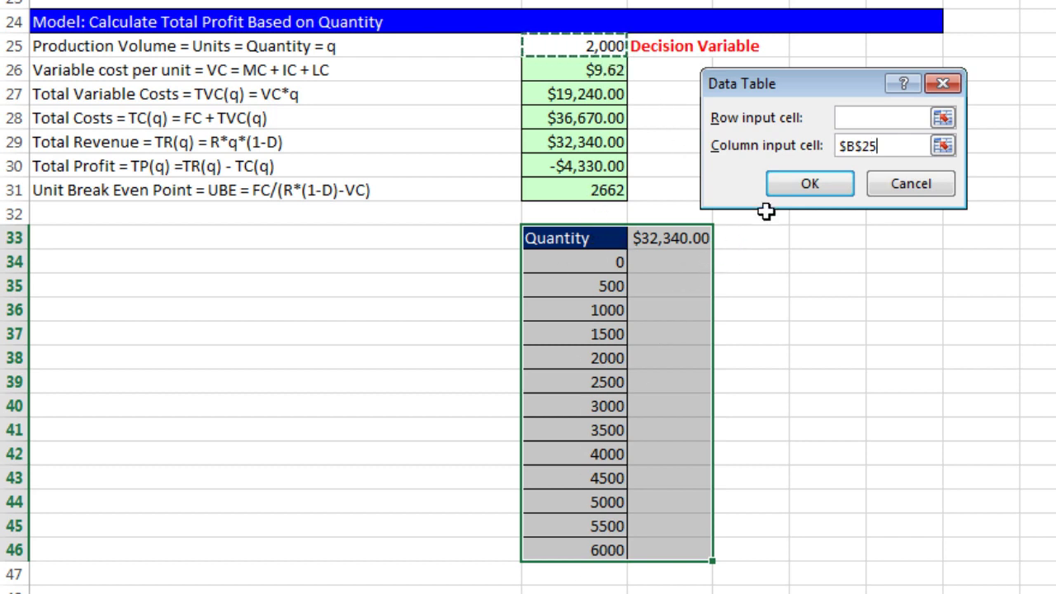
{"action": "left_click", "coordinate": [797, 193]}
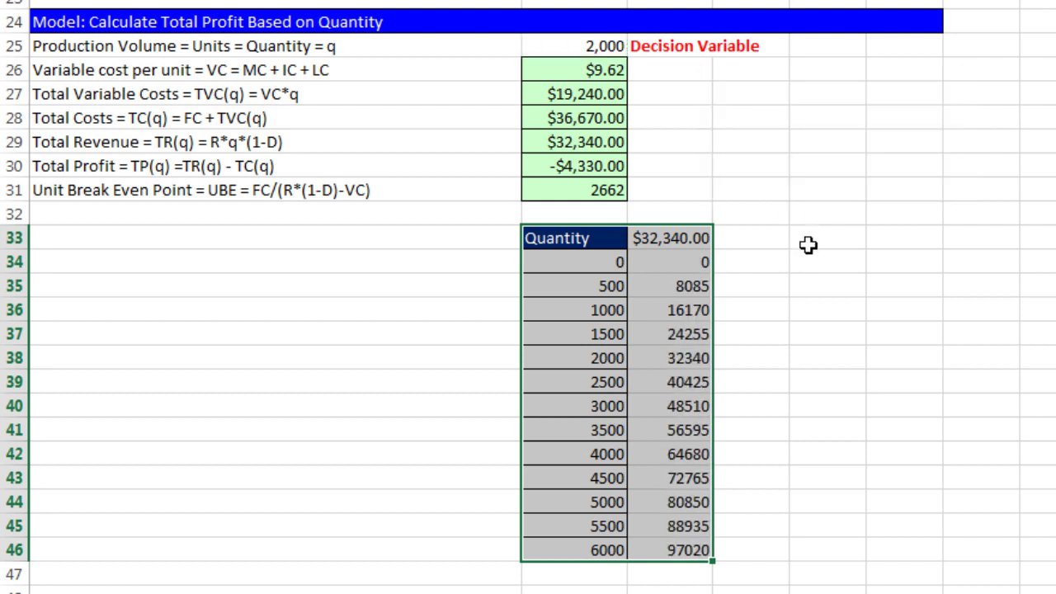
- Try to delete the single data table result in C38
{"action": "left_click", "coordinate": [681, 266]}
{"action": "left_click", "coordinate": [698, 355]}
{"action": "key", "text": "Delete"}
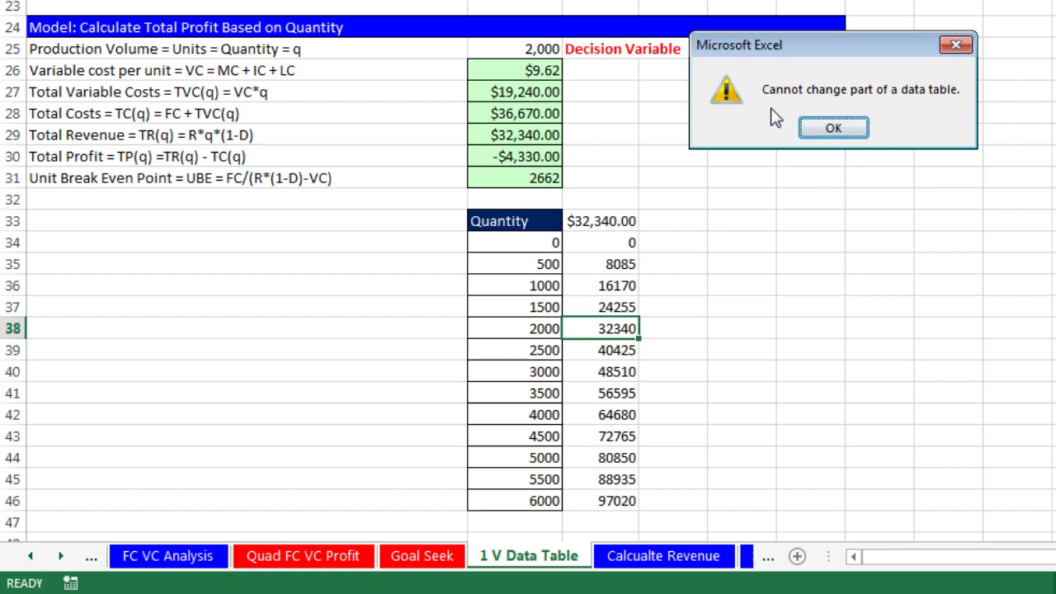
{"action": "key", "text": "Return"}
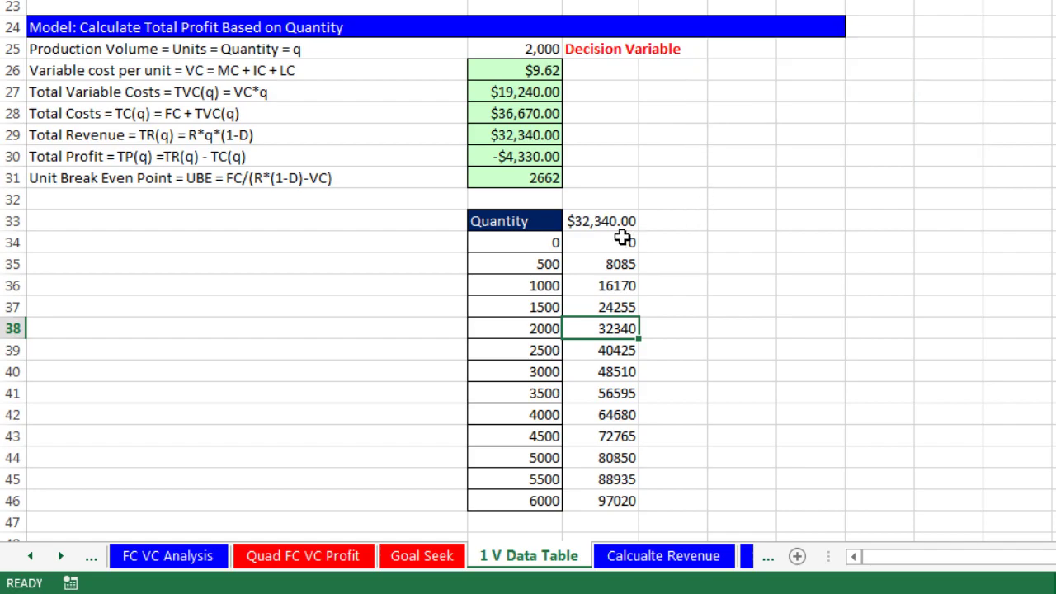
- Examine the TABLE array formula in C34:C46 and compare the 2000-unit row with the model's total revenue
{"action": "left_click", "coordinate": [468, 322]}
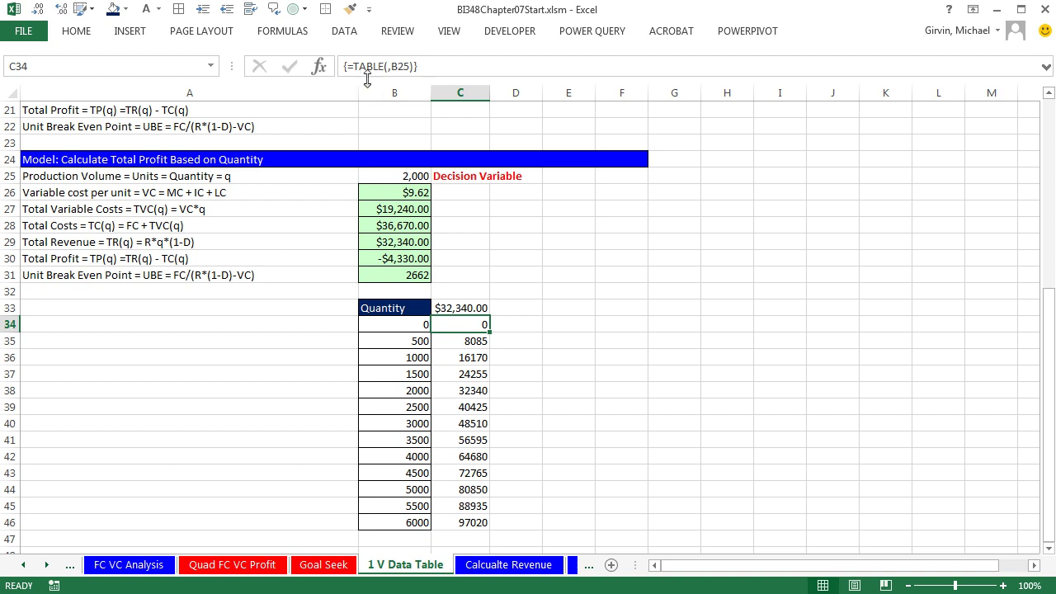
{"action": "left_click_drag", "start_coordinate": [467, 323], "coordinate": [468, 445]}
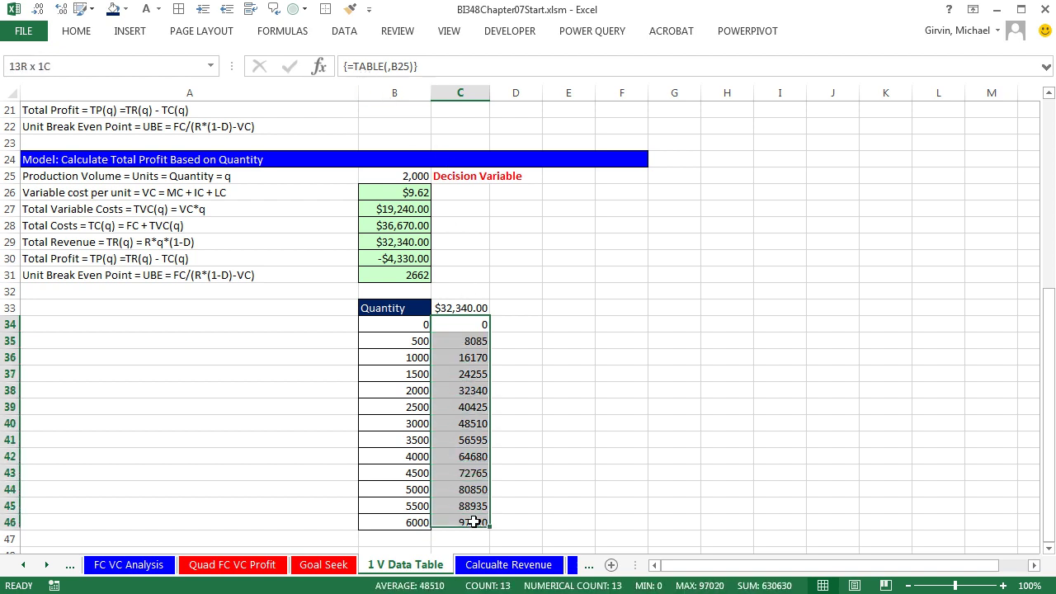
{"action": "left_click_drag", "start_coordinate": [474, 522], "coordinate": [475, 523]}
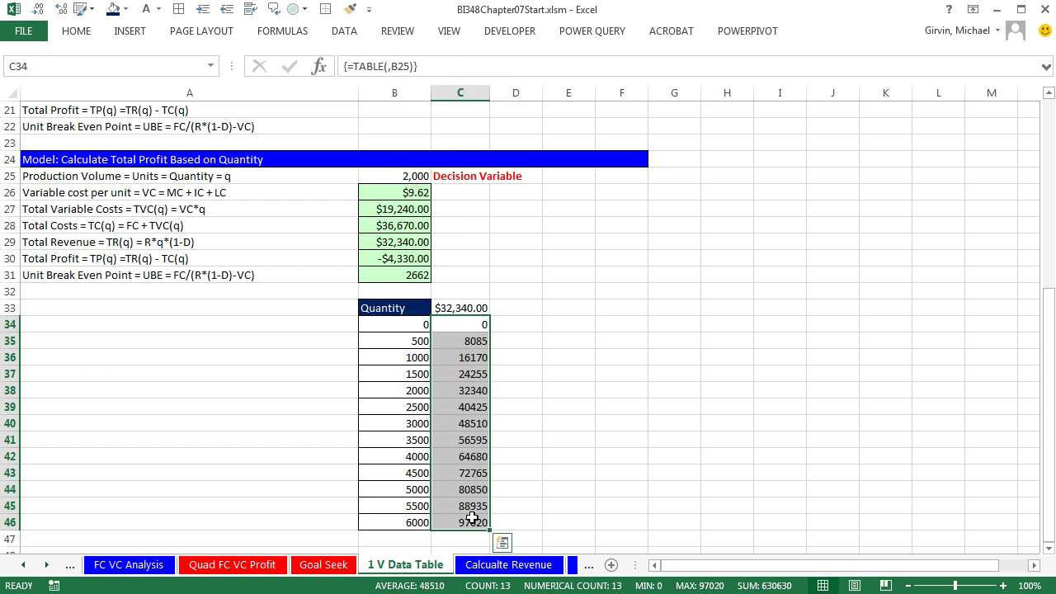
{"action": "left_click_drag", "start_coordinate": [399, 392], "coordinate": [462, 391]}
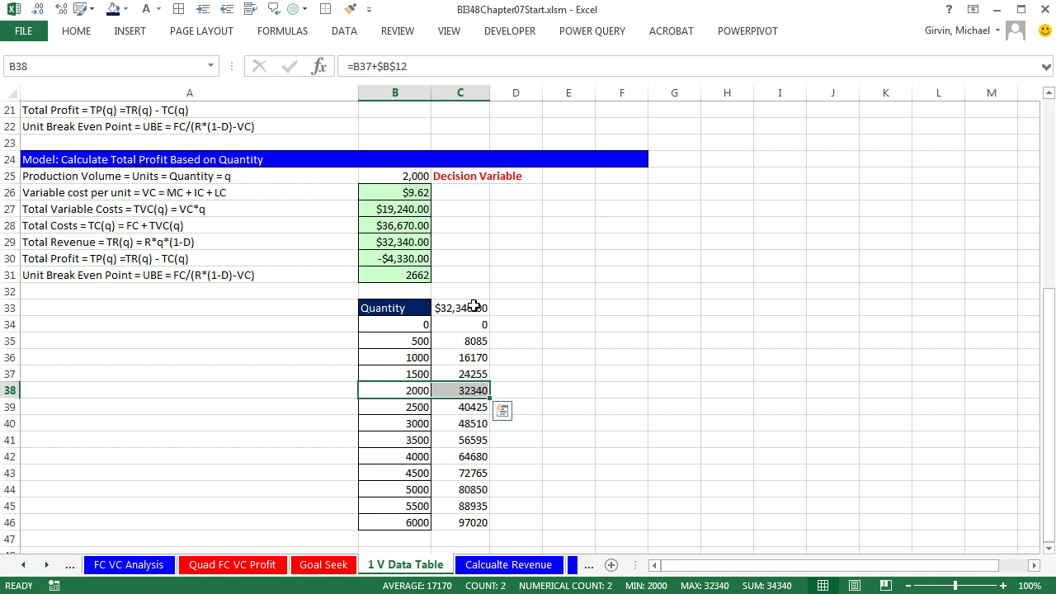
- Move the whole data table from B33:C46 down one row to B34:C47
{"action": "left_click_drag", "start_coordinate": [369, 308], "coordinate": [468, 522]}
{"action": "scroll", "coordinate": [580, 432], "scroll_direction": "down", "scroll_amount": 1}
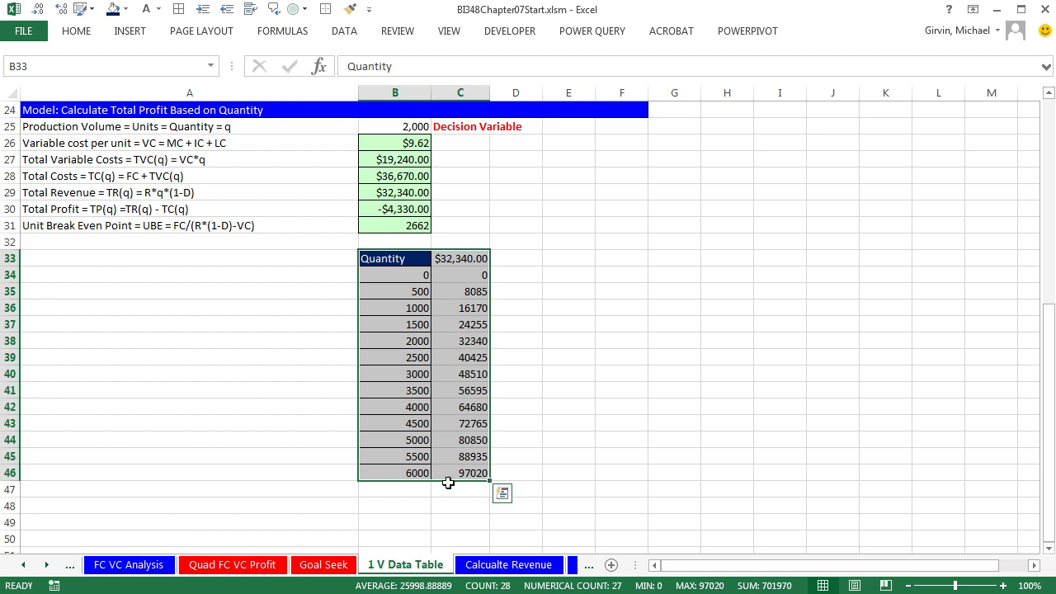
{"action": "left_click_drag", "start_coordinate": [447, 482], "coordinate": [453, 492]}
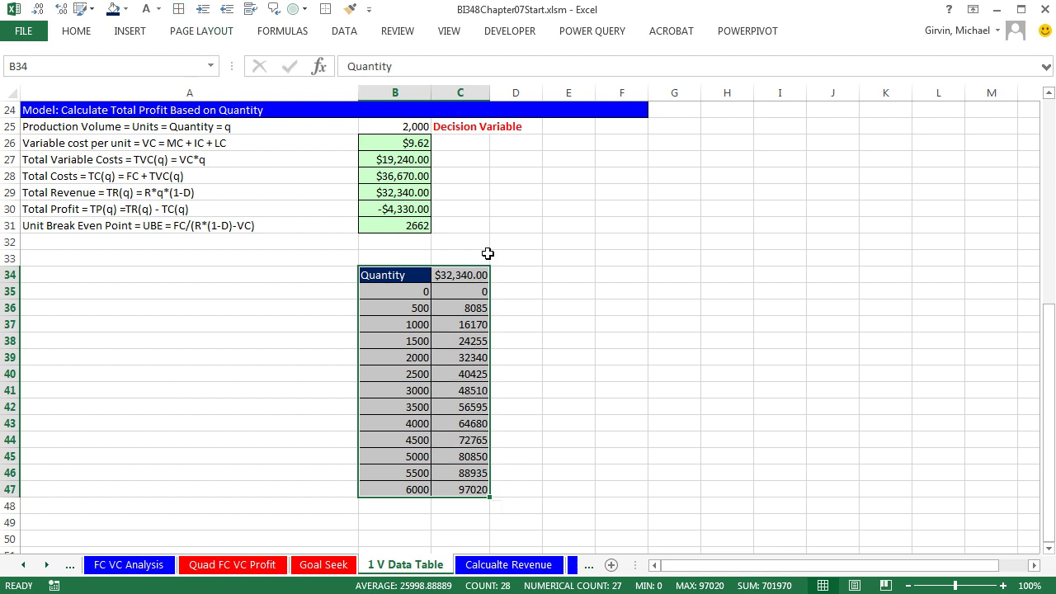
- Enter the heading Total Revenue in C33, above the data table's formula cell
{"action": "left_click", "coordinate": [460, 258]}
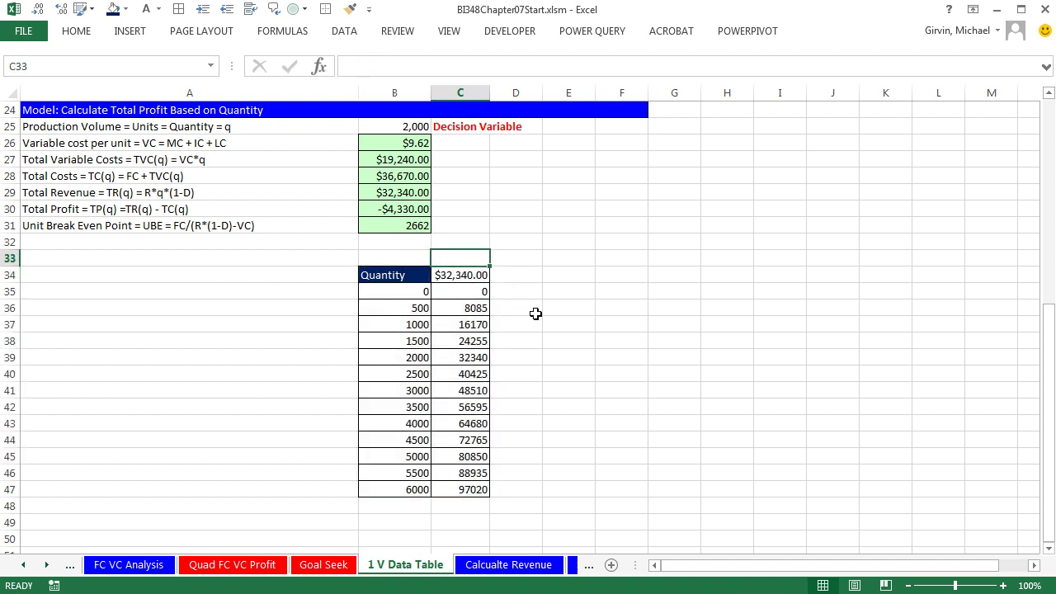
{"action": "type", "text": "Total Revenue"}
{"action": "key", "text": "ctrl+Return"}
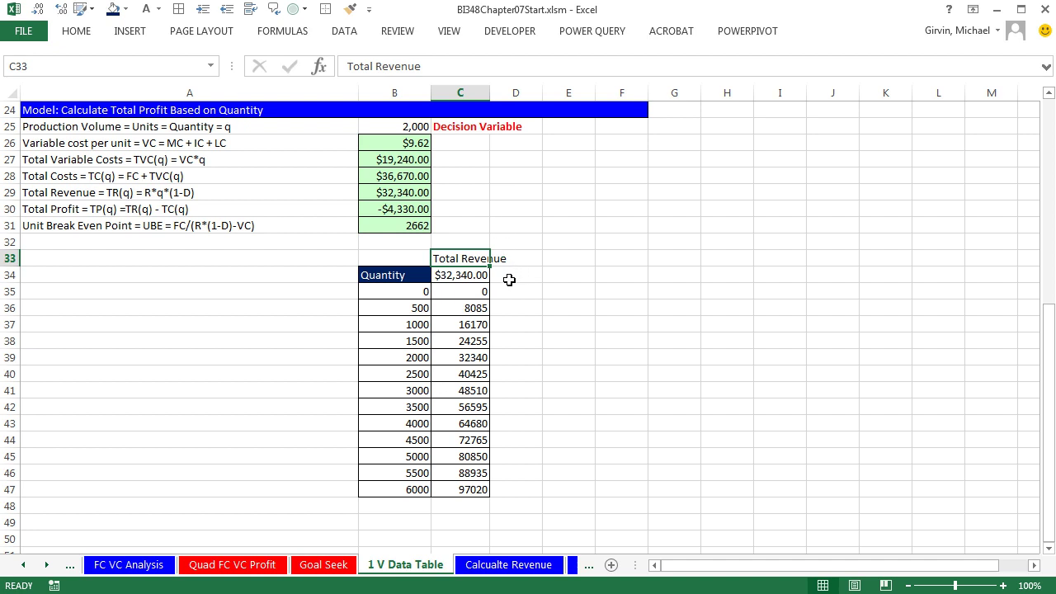
- Clear all data table results from C35:C47
{"action": "left_click_drag", "start_coordinate": [455, 291], "coordinate": [481, 490]}
{"action": "key", "text": "Delete"}
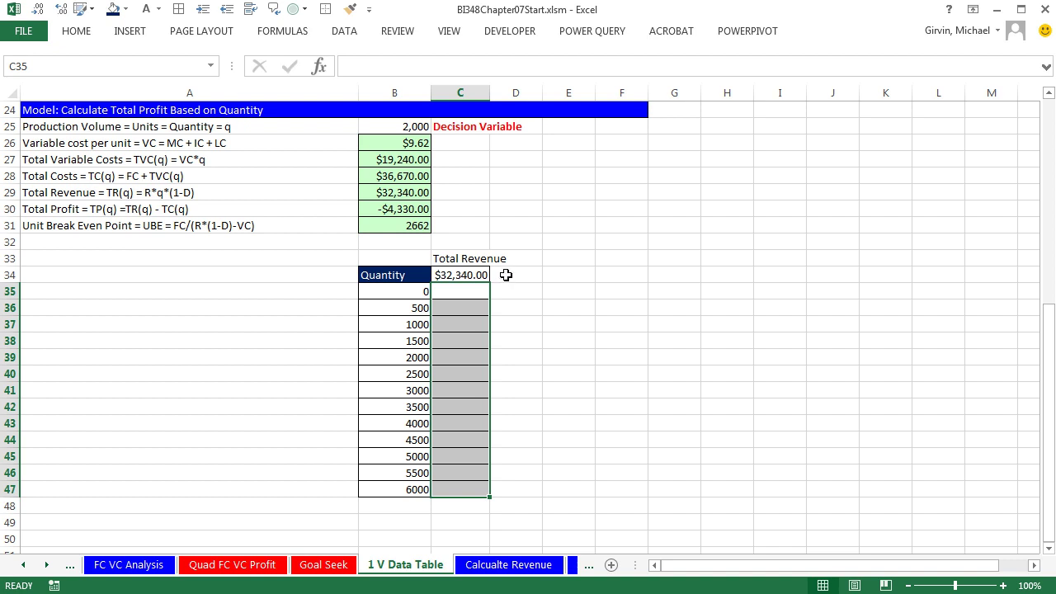
{"action": "left_click", "coordinate": [506, 275]}
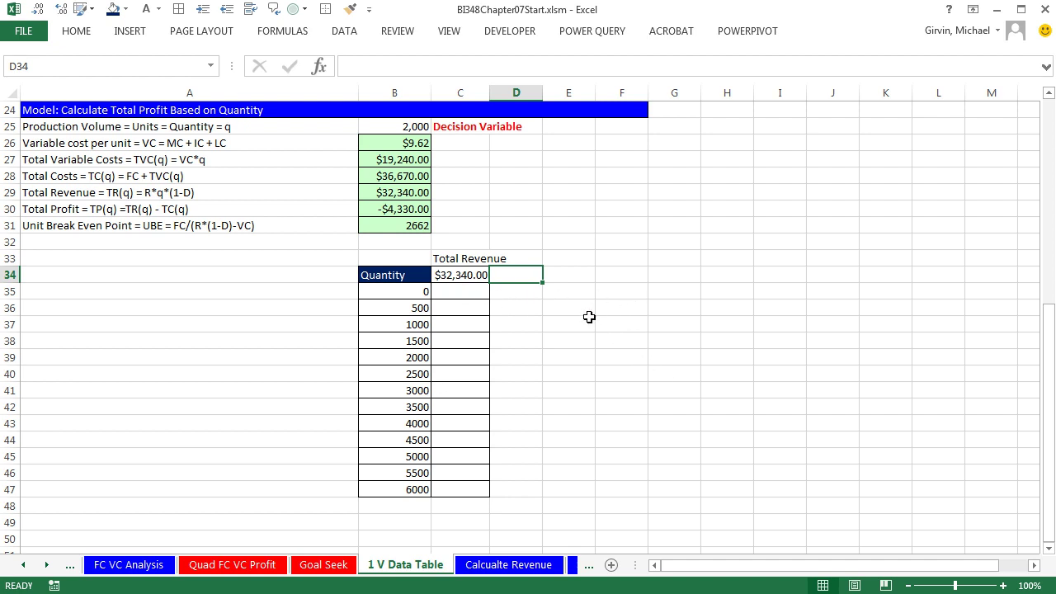
- Enter the headings Total Costs, Fixed Costs and Total Profit in D33, E33 and F33
{"action": "left_click", "coordinate": [533, 256]}
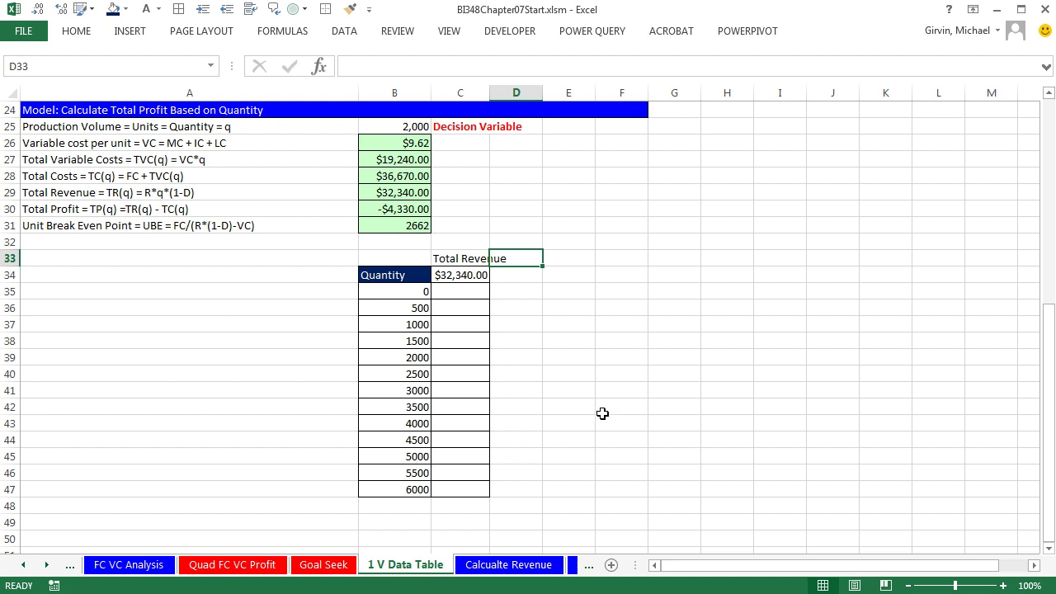
{"action": "type", "text": "Total Costs"}
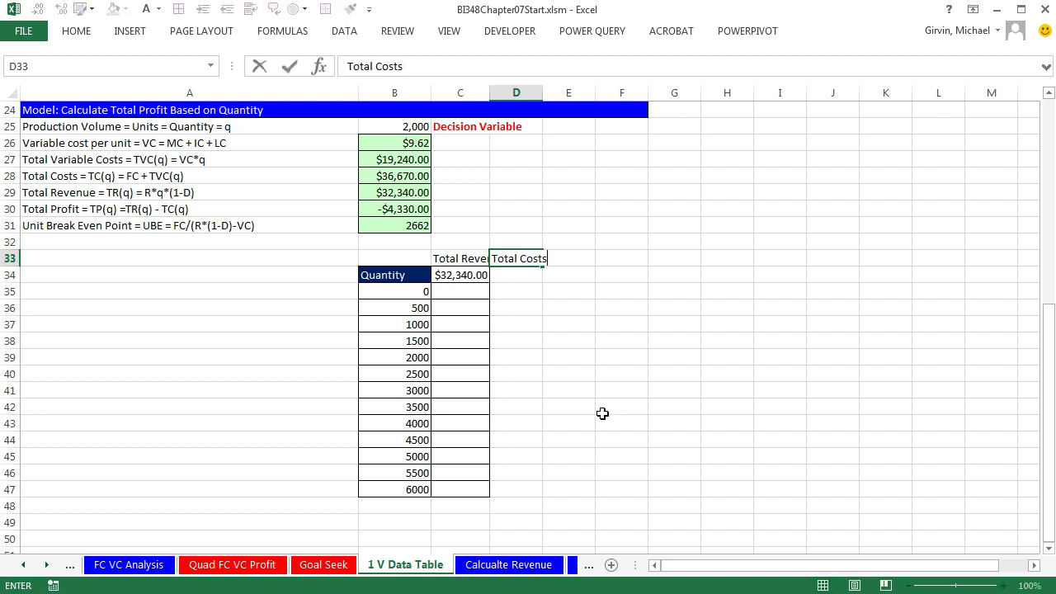
{"action": "key", "text": "Tab"}
{"action": "type", "text": "Fixed"}
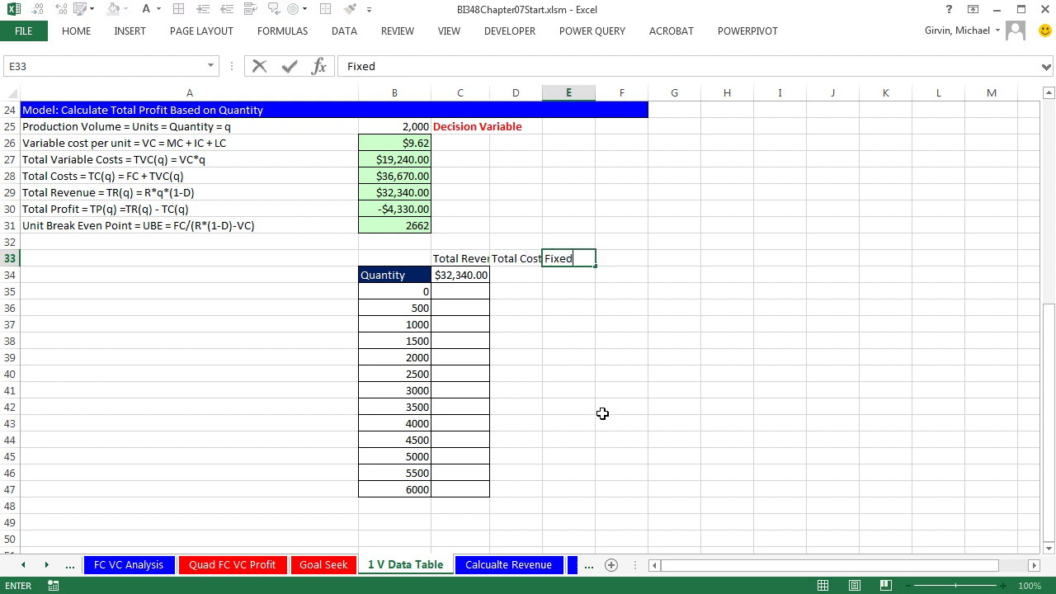
{"action": "type", "text": " Costs"}
{"action": "key", "text": "Tab"}
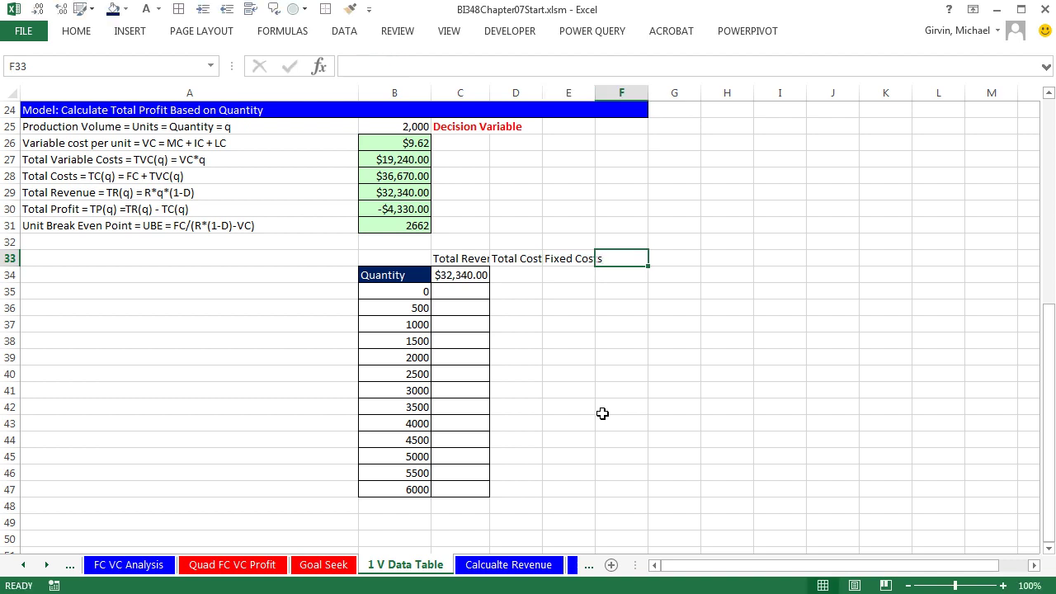
{"action": "type", "text": "Total Profit"}
{"action": "key", "text": "Tab"}
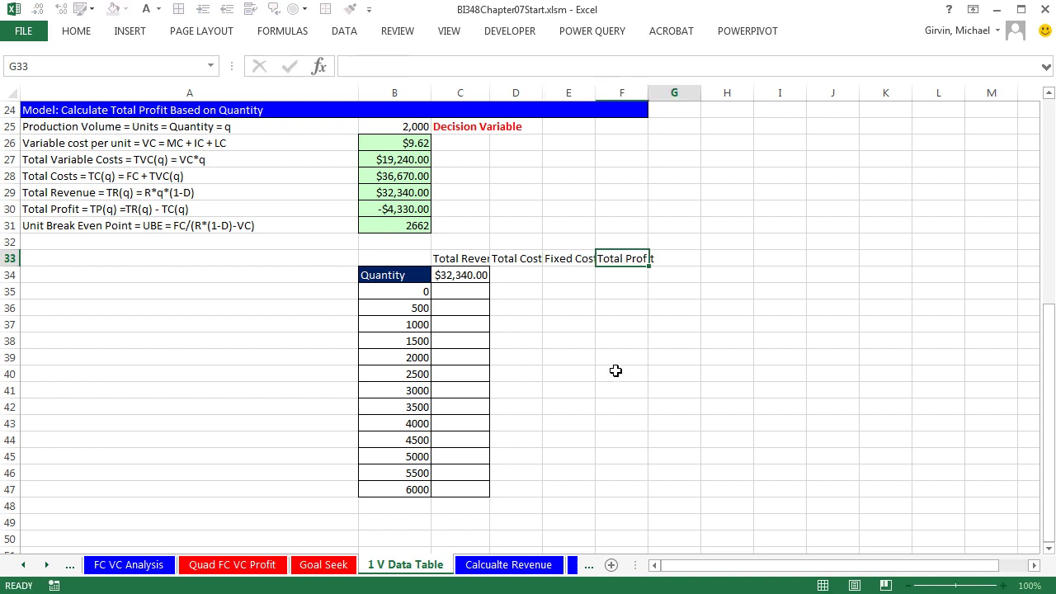
- Widen columns C through F equally so that the row 33 headings fit
{"action": "left_click_drag", "start_coordinate": [454, 263], "coordinate": [633, 262]}
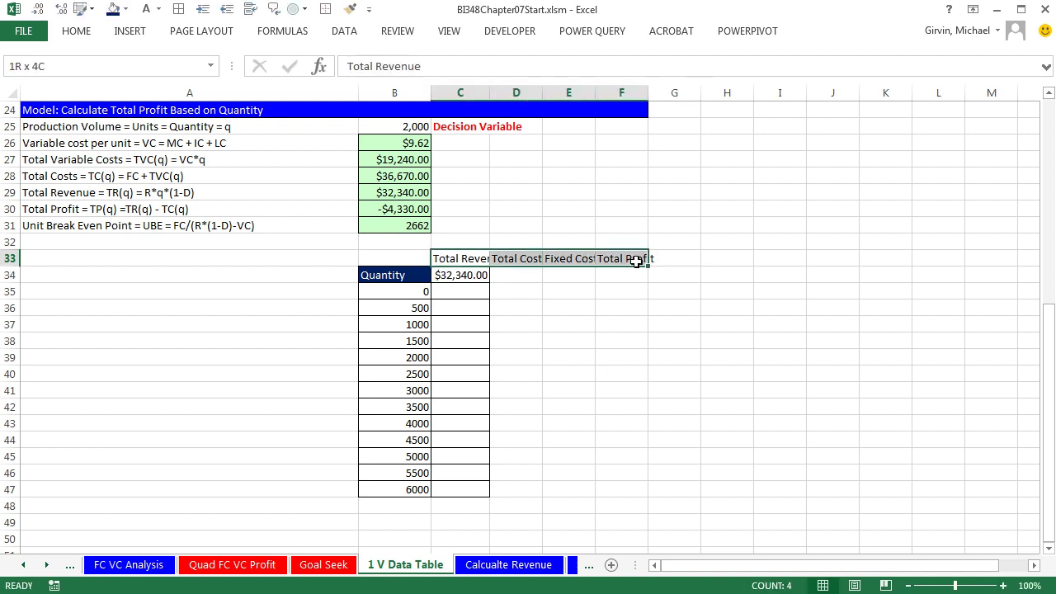
{"action": "key", "text": "F7"}
{"action": "left_click", "coordinate": [601, 235]}
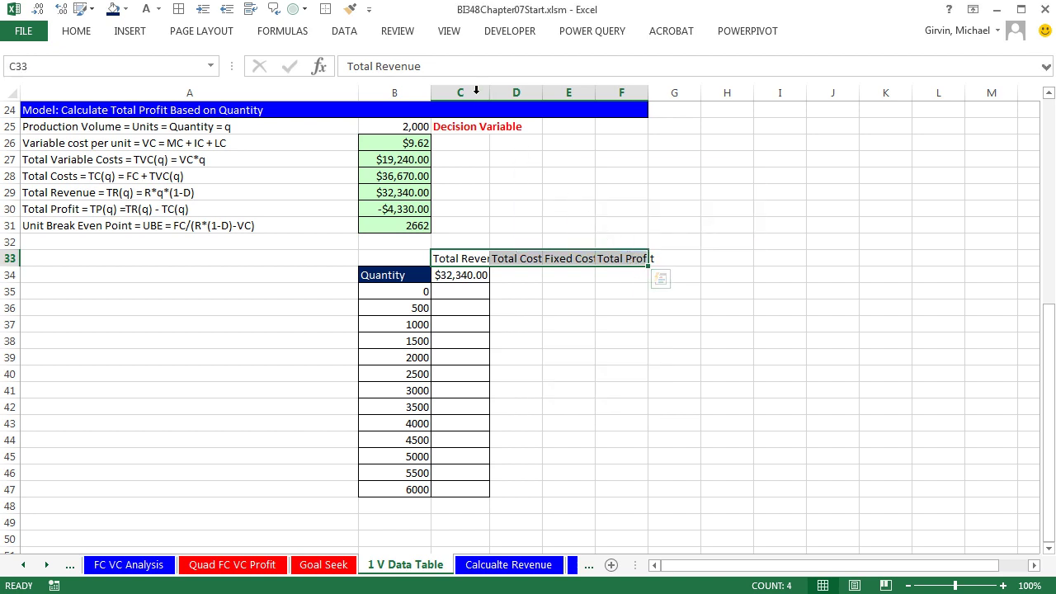
{"action": "left_click_drag", "start_coordinate": [457, 89], "coordinate": [624, 89]}
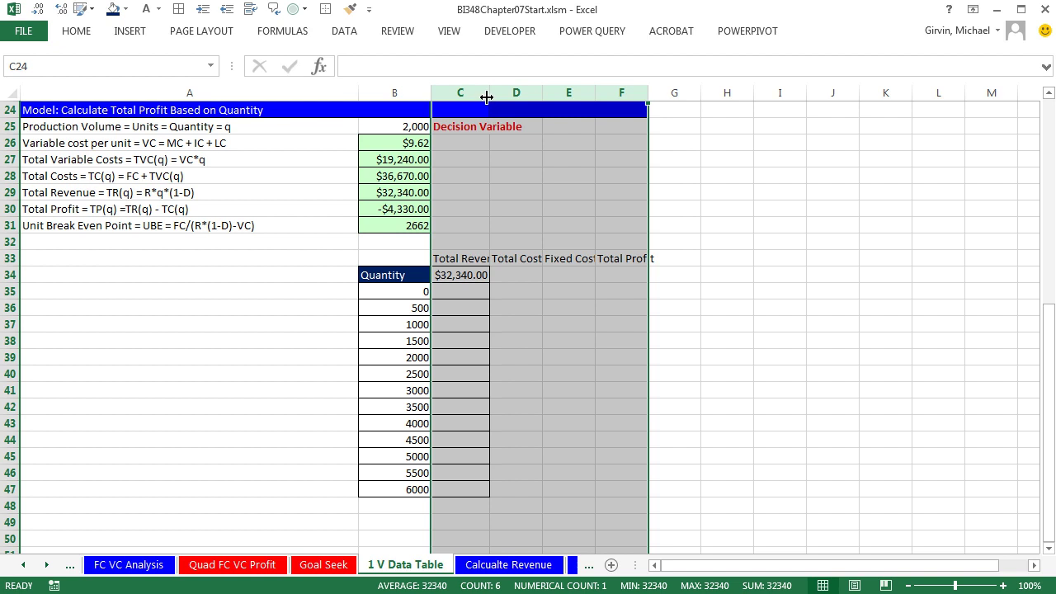
{"action": "left_click_drag", "start_coordinate": [487, 96], "coordinate": [514, 97]}
- Copy the formatting of the Quantity label in B34 onto the headings in C33:F33
{"action": "left_click_drag", "start_coordinate": [466, 258], "coordinate": [652, 258]}
{"action": "left_click", "coordinate": [387, 279]}
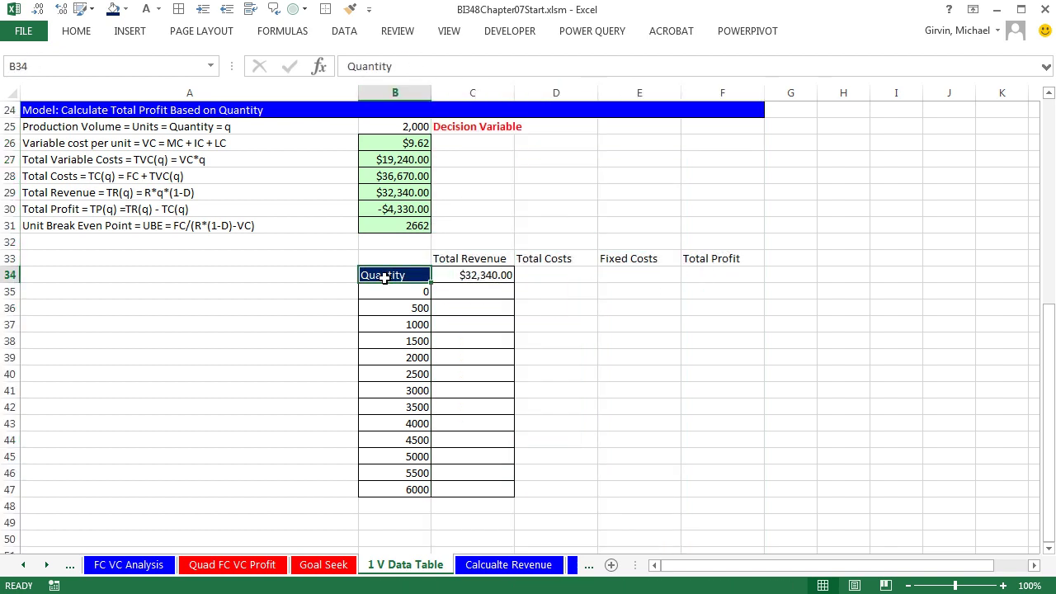
{"action": "right_click", "coordinate": [385, 279]}
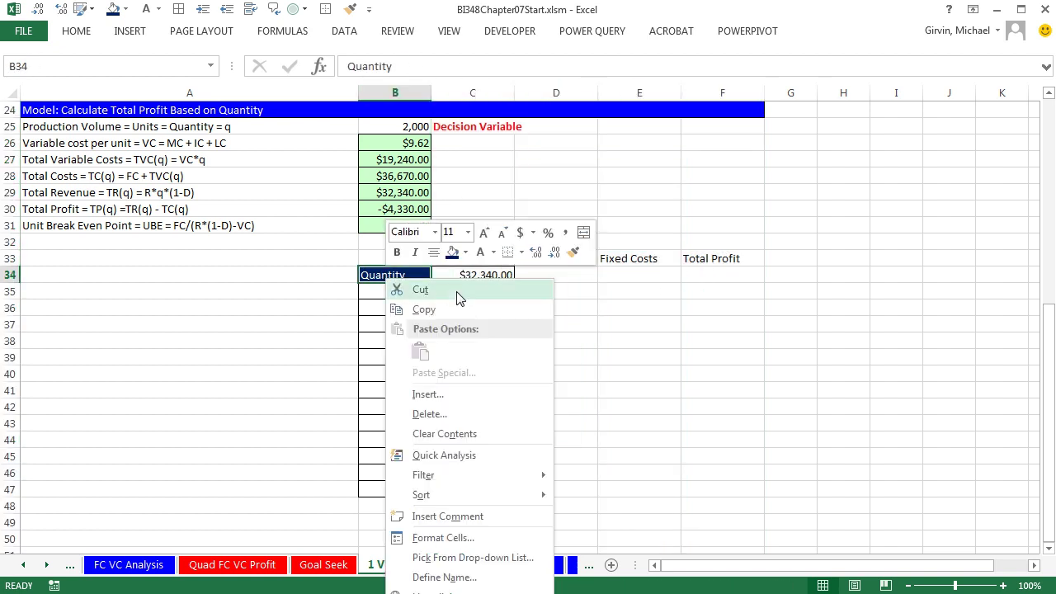
{"action": "left_click", "coordinate": [574, 252]}
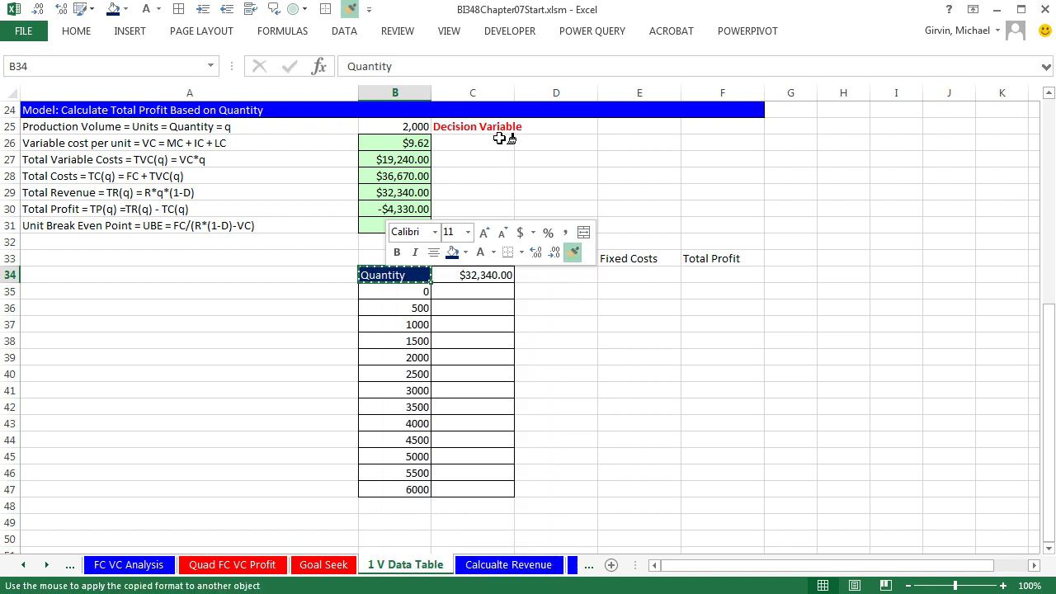
{"action": "left_click_drag", "start_coordinate": [716, 258], "coordinate": [498, 258]}
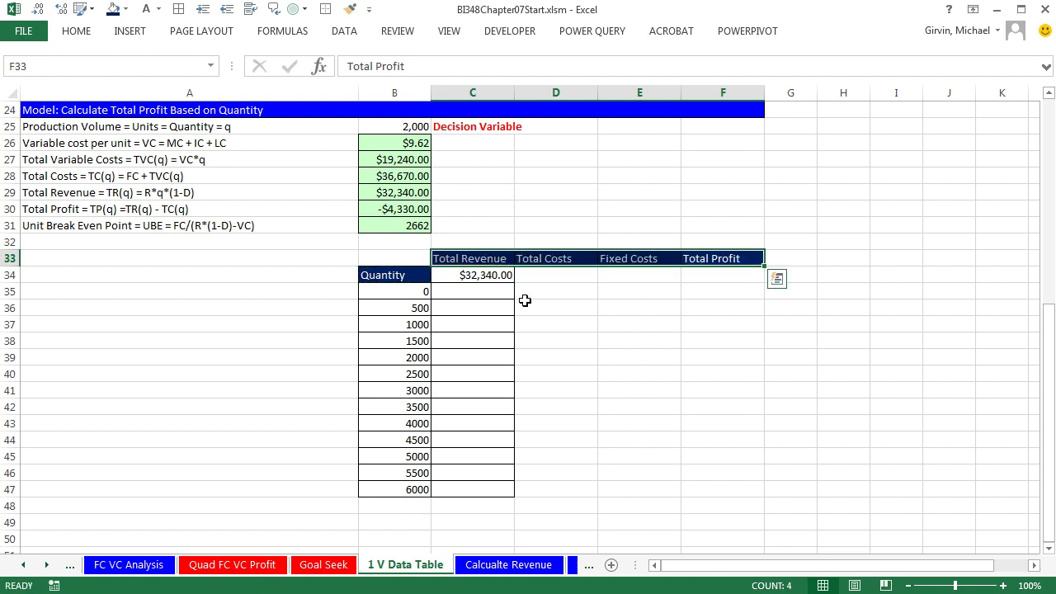
- Link D34 to the model's total costs with the formula =B28
{"action": "left_click", "coordinate": [533, 274]}
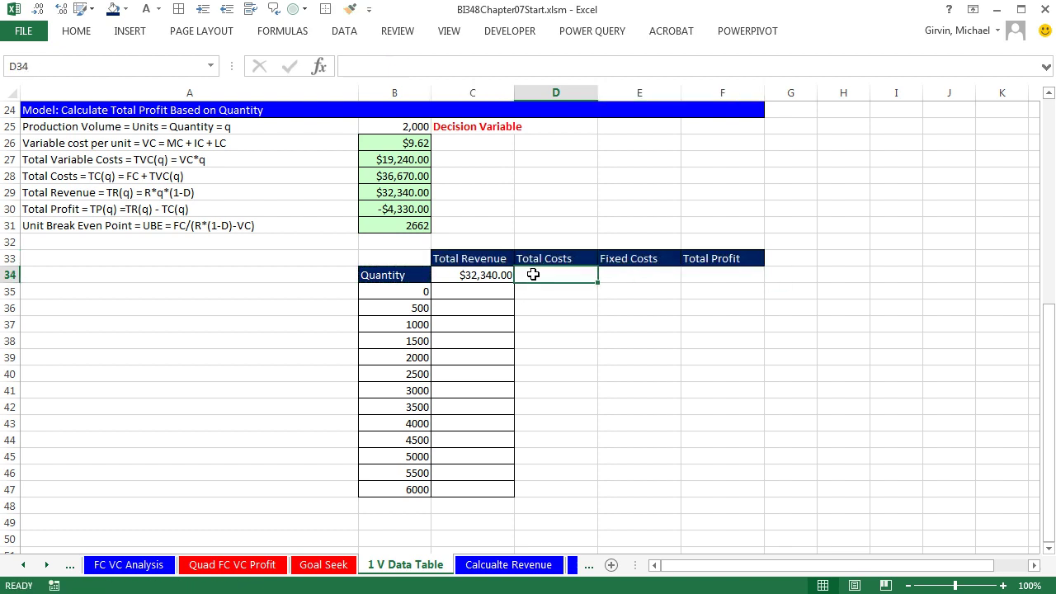
{"action": "type", "text": "="}
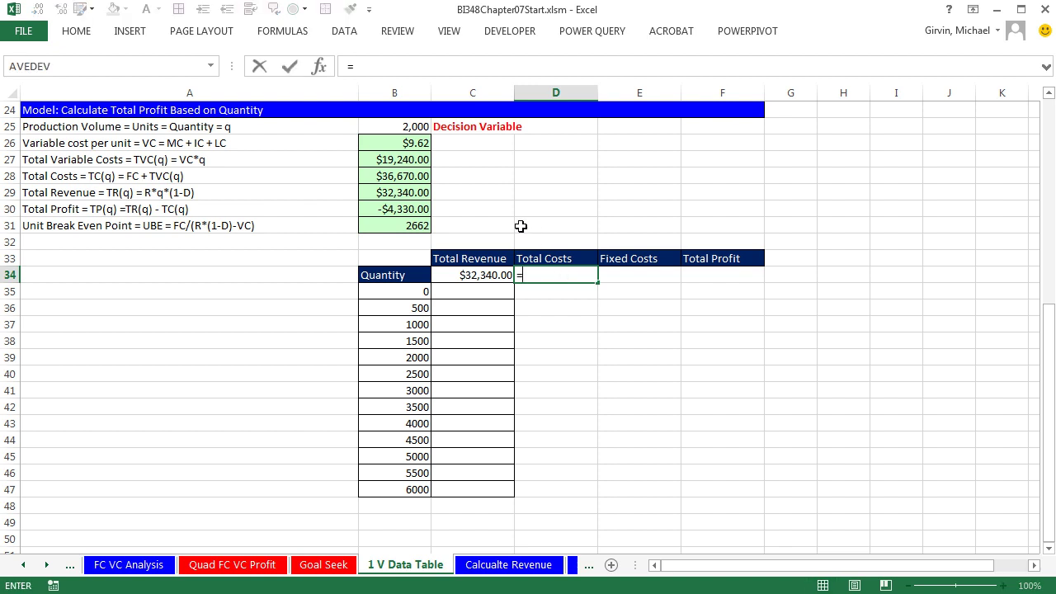
{"action": "left_click", "coordinate": [404, 177]}
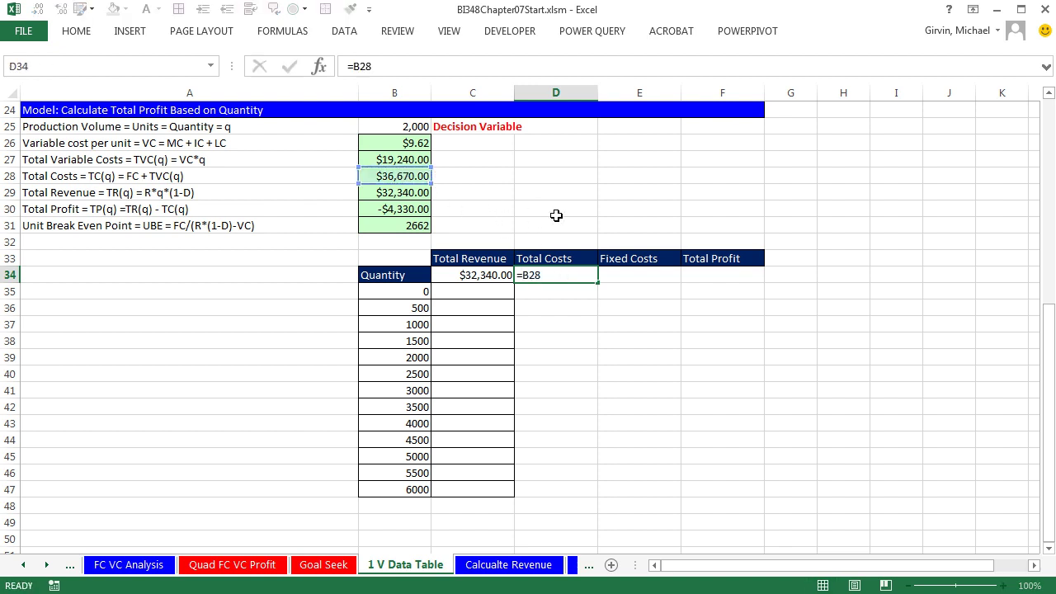
{"action": "key", "text": "Tab"}
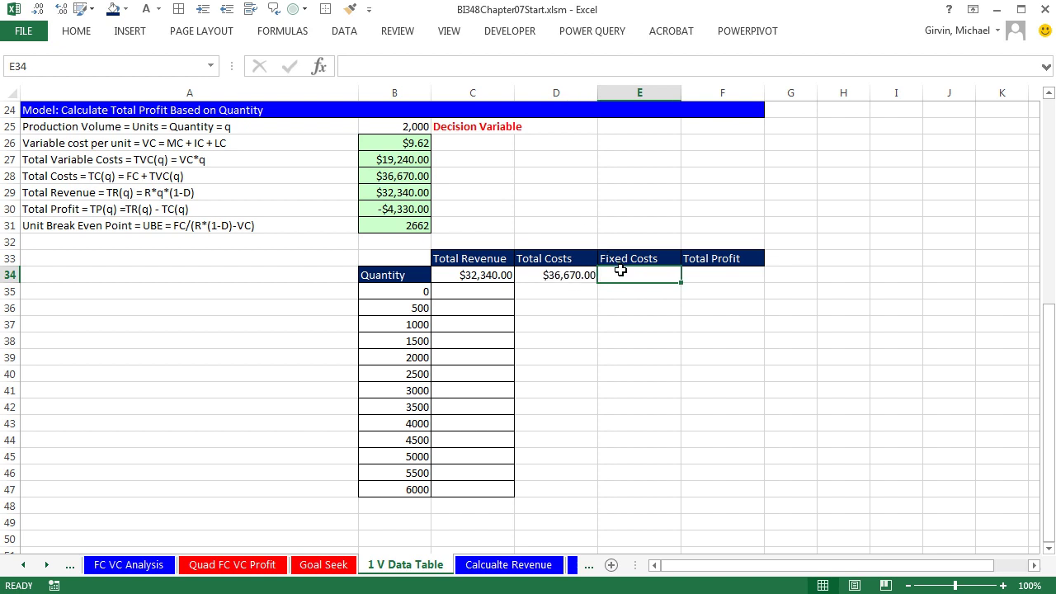
- Link E34 to the fixed costs among the formula inputs with the formula =B4
{"action": "type", "text": "="}
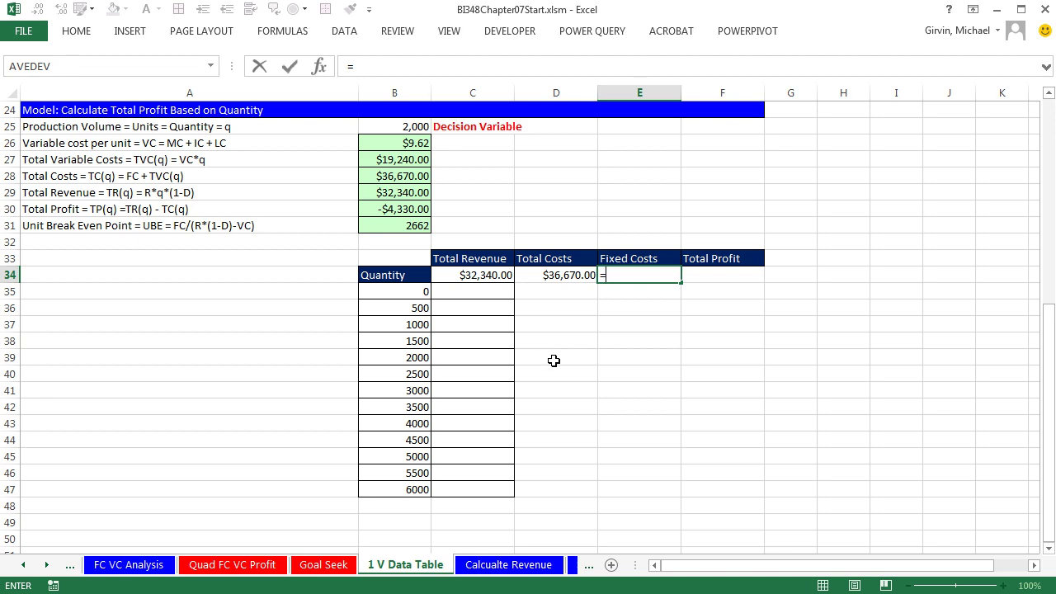
{"action": "scroll", "coordinate": [469, 255], "scroll_direction": "up", "scroll_amount": 8}
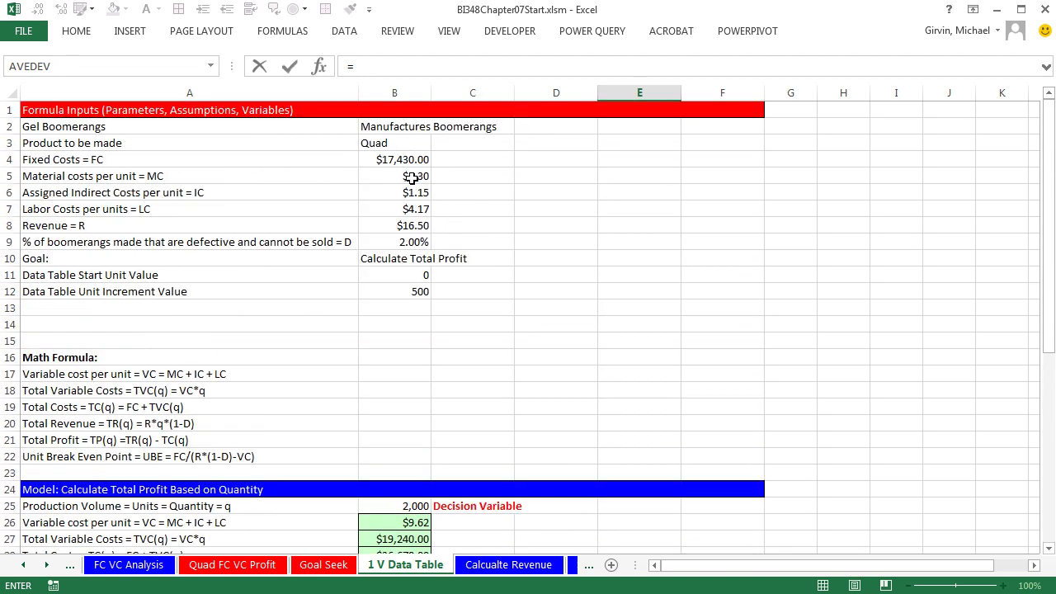
{"action": "left_click", "coordinate": [382, 160]}
{"action": "scroll", "coordinate": [526, 339], "scroll_direction": "down", "scroll_amount": 7}
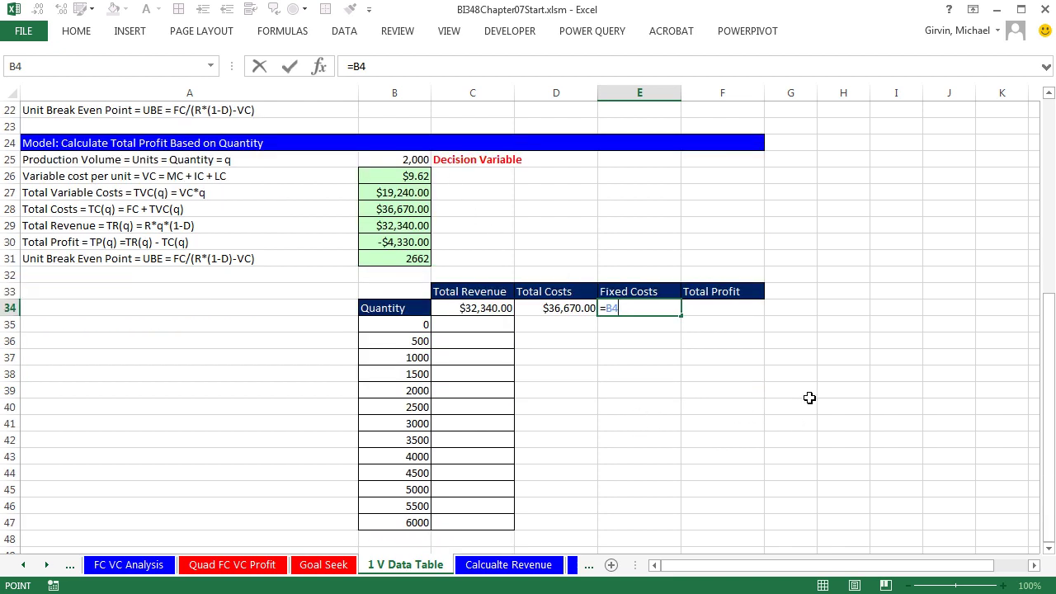
{"action": "key", "text": "ctrl+Return"}
- Link F34 to the model's total profit with =B30 and add cell borders throughout C34:F47
{"action": "key", "text": "Right"}
{"action": "type", "text": "="}
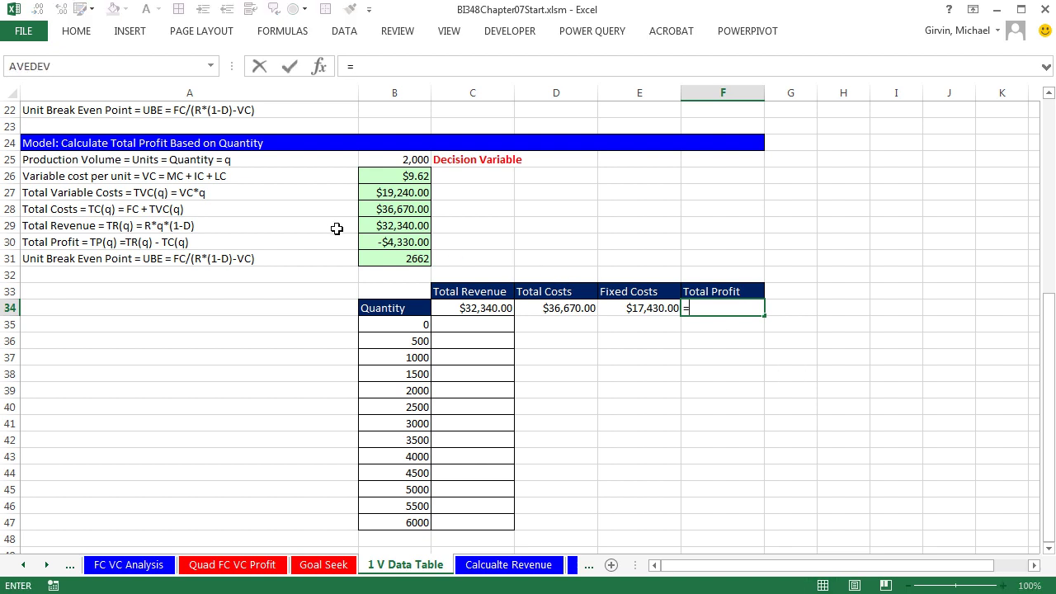
{"action": "left_click", "coordinate": [380, 241]}
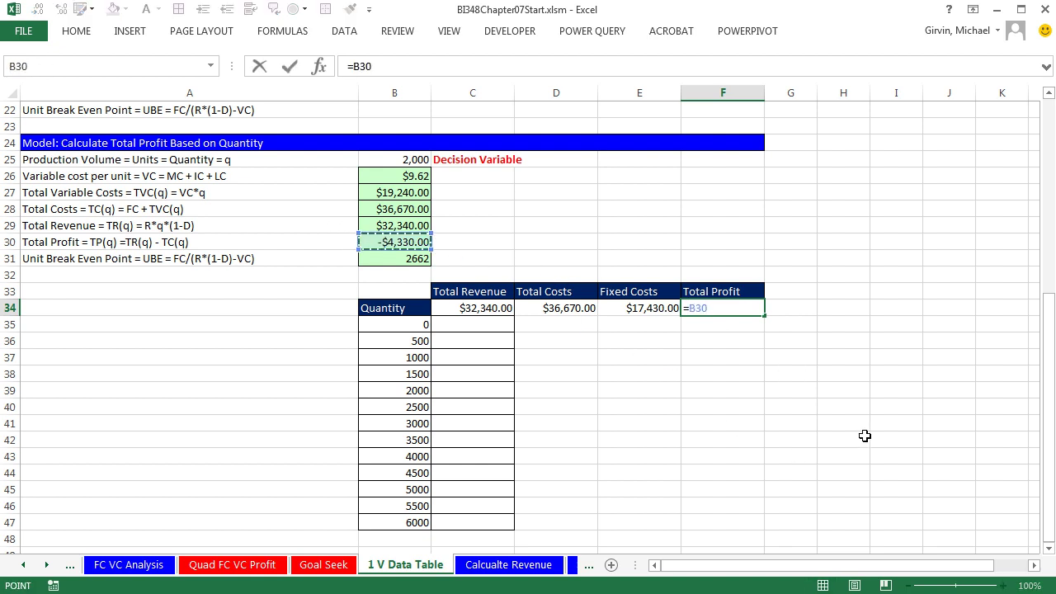
{"action": "key", "text": "Return"}
{"action": "left_click_drag", "start_coordinate": [473, 309], "coordinate": [725, 525]}
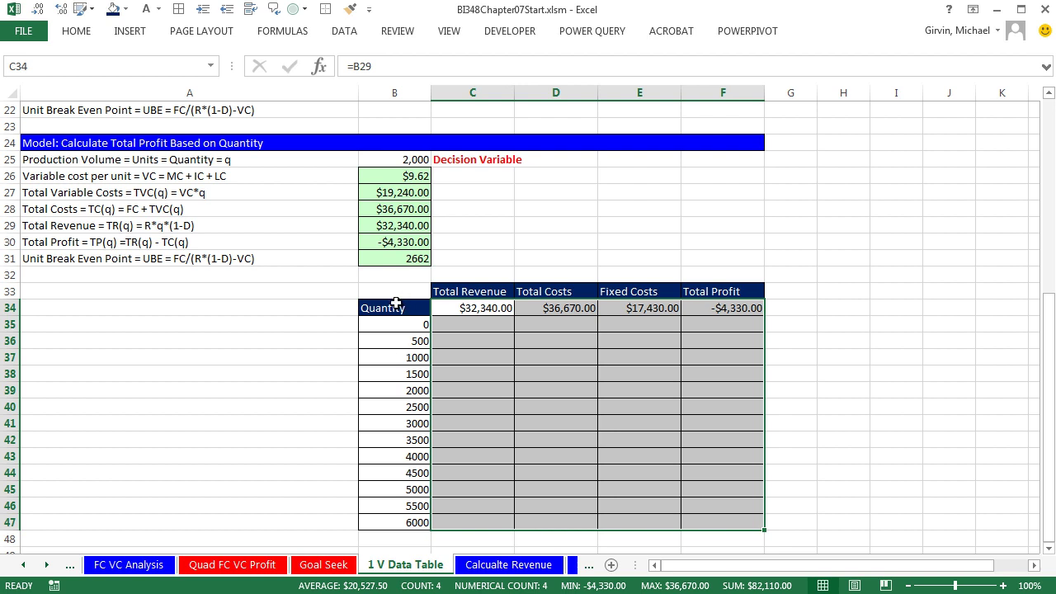
- Create a one-variable data table over B34:F47 with B25 as the column input cell and no row input cell
{"action": "left_click_drag", "start_coordinate": [393, 306], "coordinate": [701, 525]}
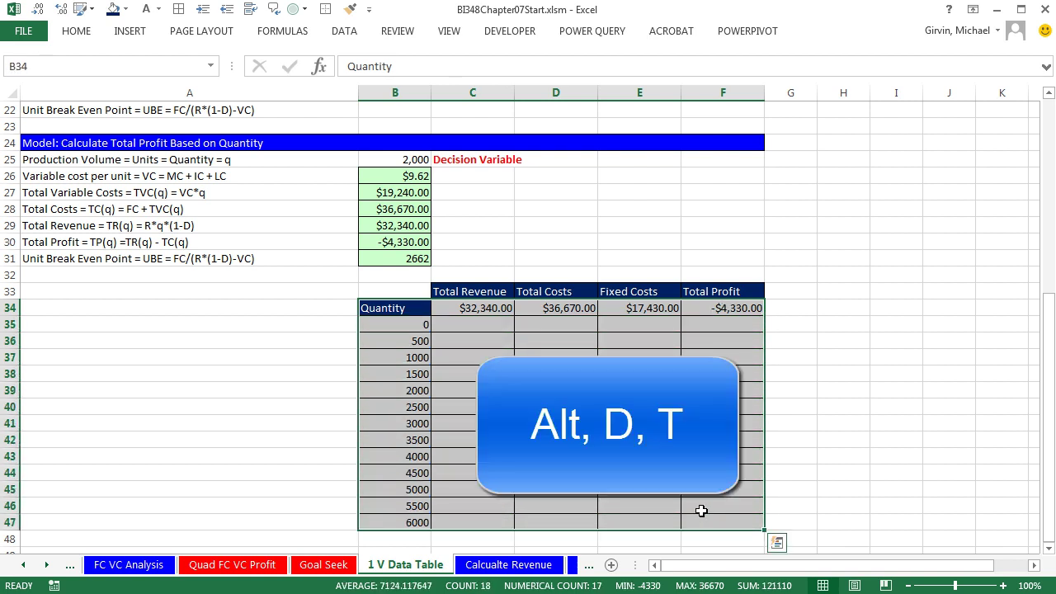
{"action": "key", "text": "alt+d"}
{"action": "key", "text": "t"}
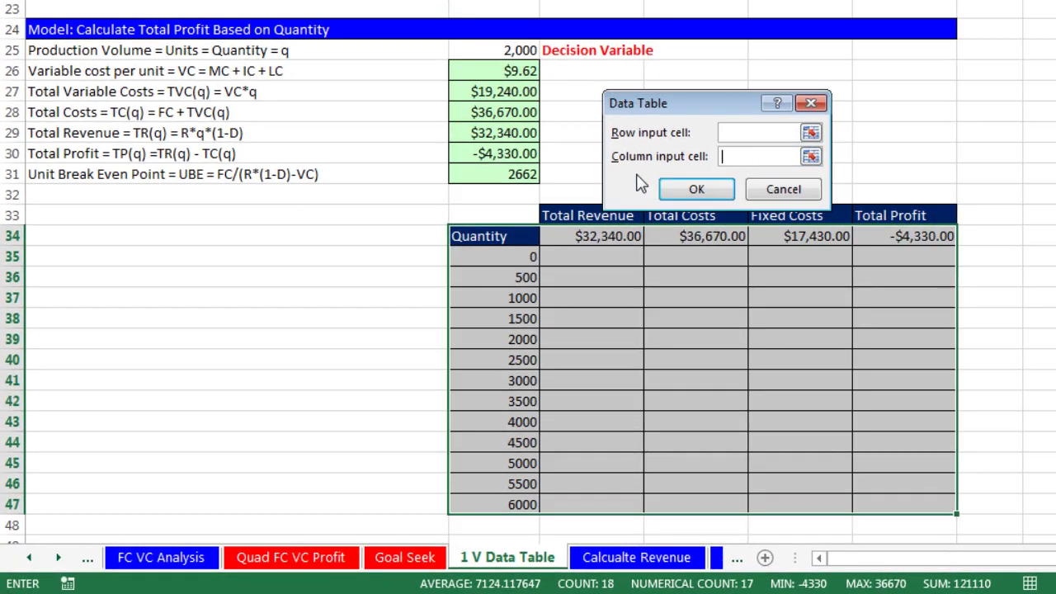
{"action": "key", "text": "Tab"}
{"action": "left_click", "coordinate": [478, 54]}
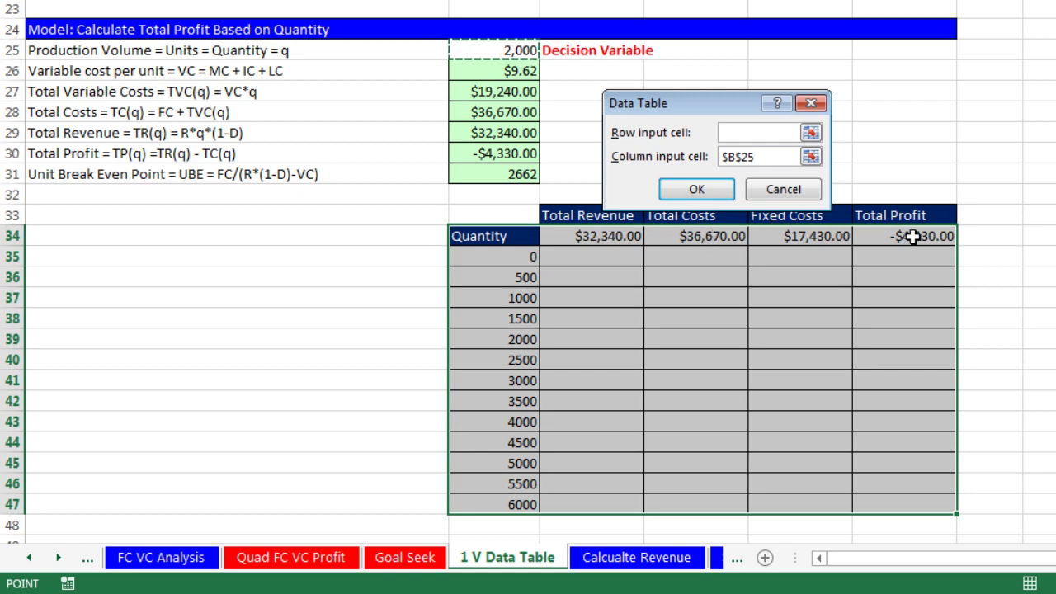
{"action": "left_click", "coordinate": [713, 189]}
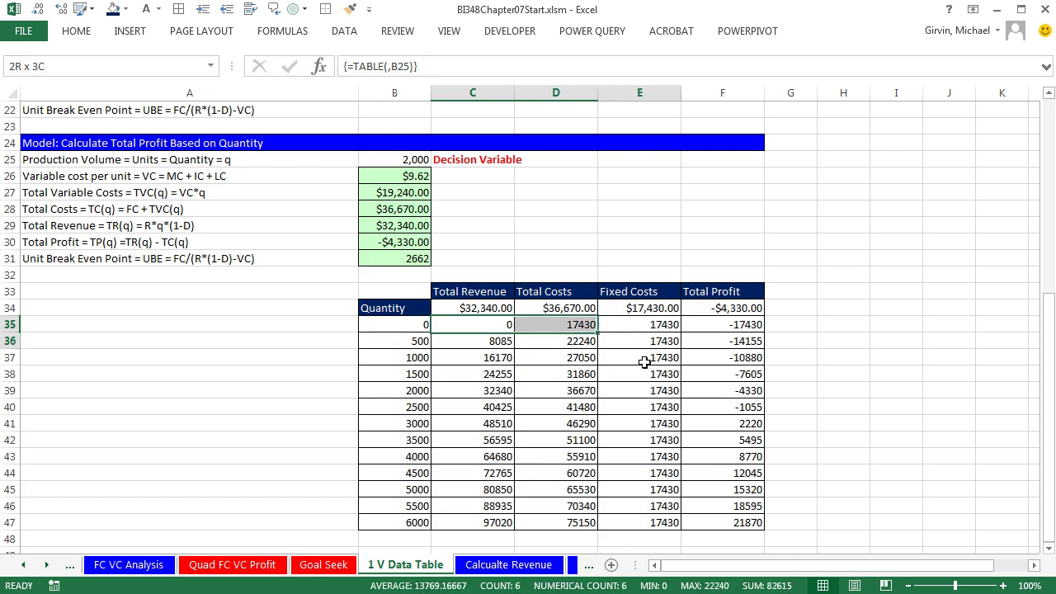
- Fill the data table results in C35:F47 with light green and make the formula cells C34:F34 bold
{"action": "left_click_drag", "start_coordinate": [617, 261], "coordinate": [900, 452]}
{"action": "left_click_drag", "start_coordinate": [719, 481], "coordinate": [725, 525]}
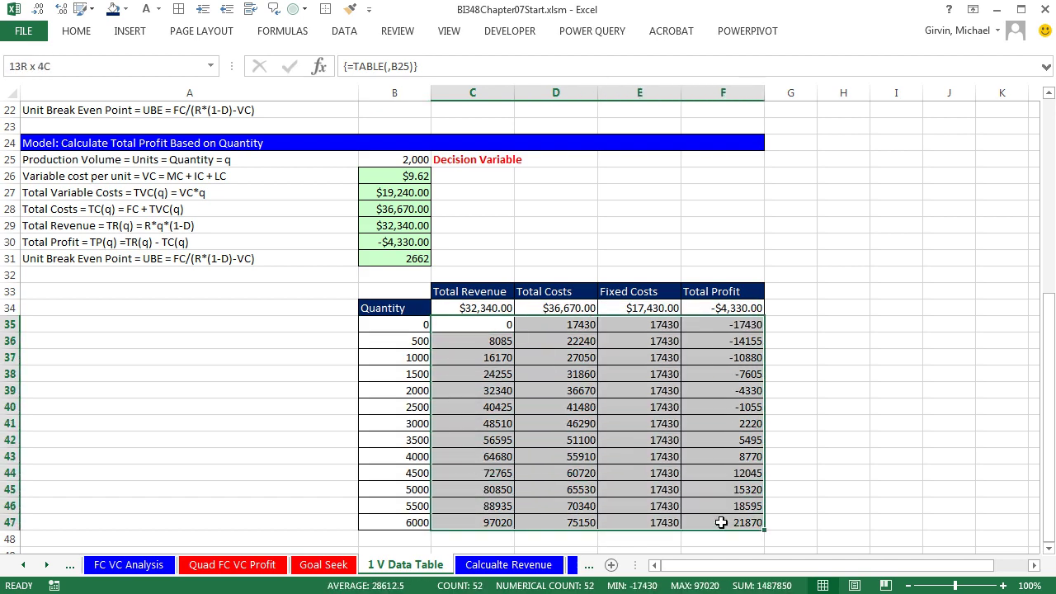
{"action": "left_click", "coordinate": [125, 9]}
{"action": "left_click", "coordinate": [116, 174]}
{"action": "left_click_drag", "start_coordinate": [481, 308], "coordinate": [707, 306]}
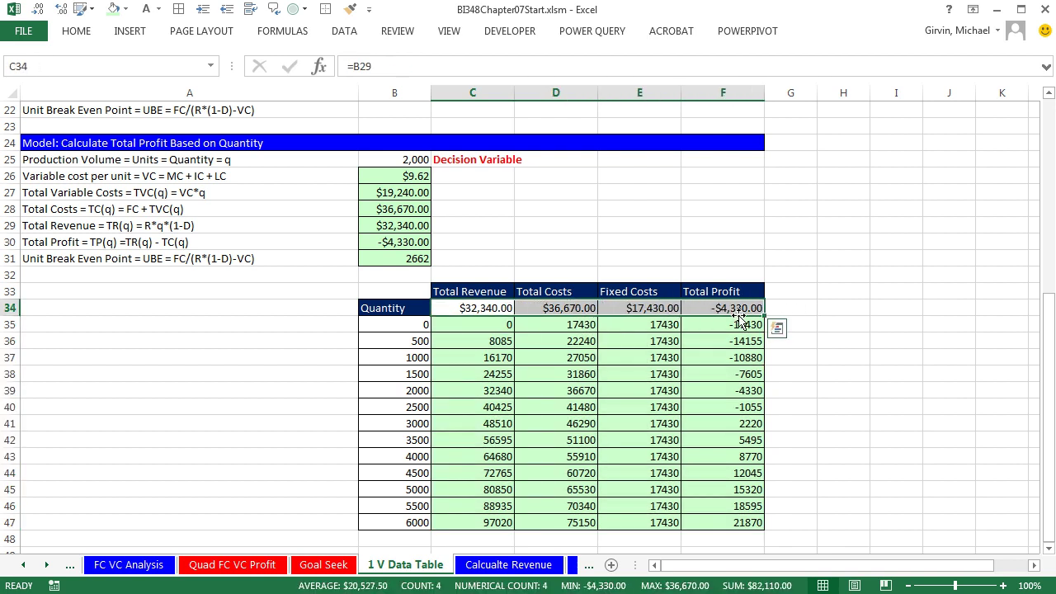
{"action": "key", "text": "ctrl+b"}
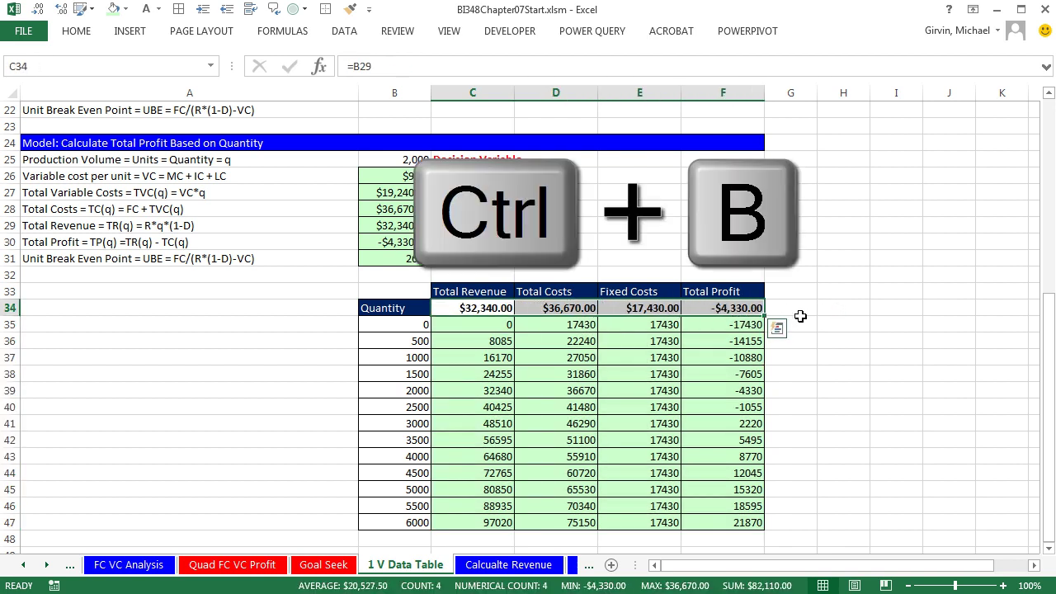
- Add the bold note "<<== Formulas From Original Model (q = 2000)" in G34
{"action": "left_click", "coordinate": [800, 312]}
{"action": "type", "text": "<<== Formulas From Original Model (q = 2000"}
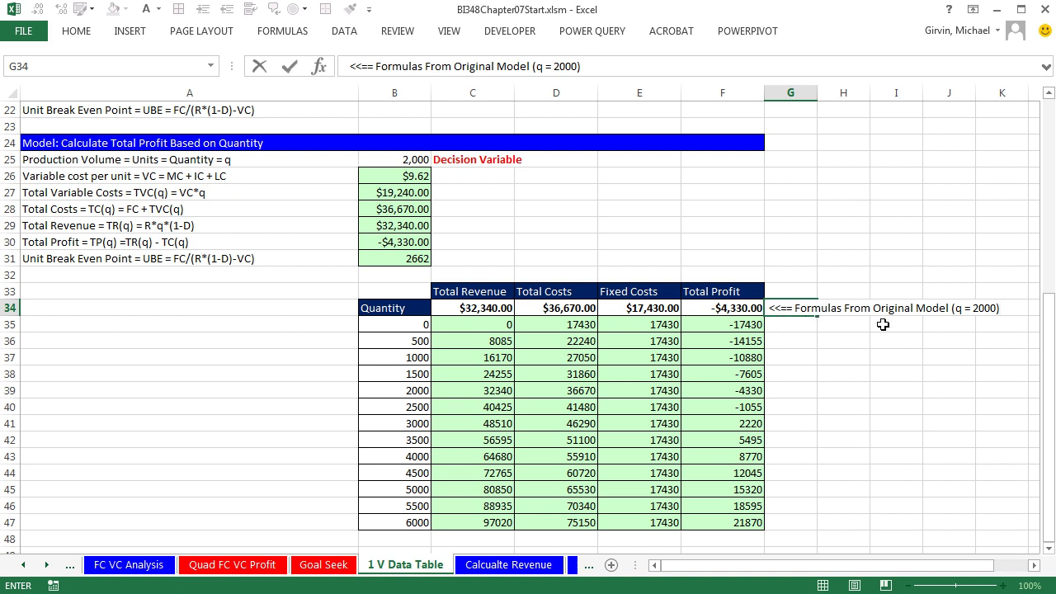
{"action": "key", "text": "ctrl+Return"}
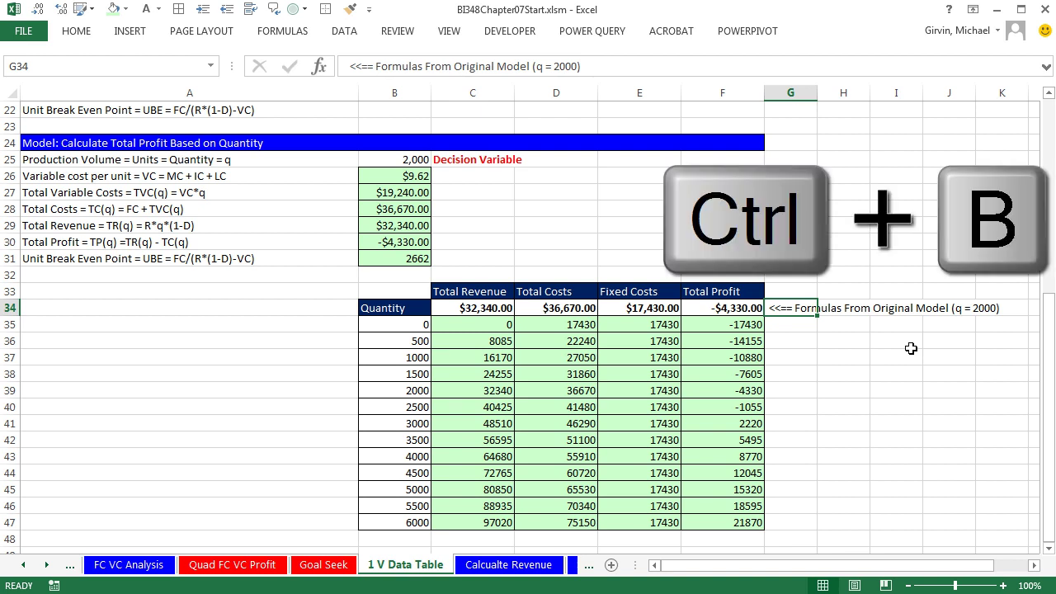
{"action": "key", "text": "ctrl+b"}
{"action": "left_click", "coordinate": [828, 335]}
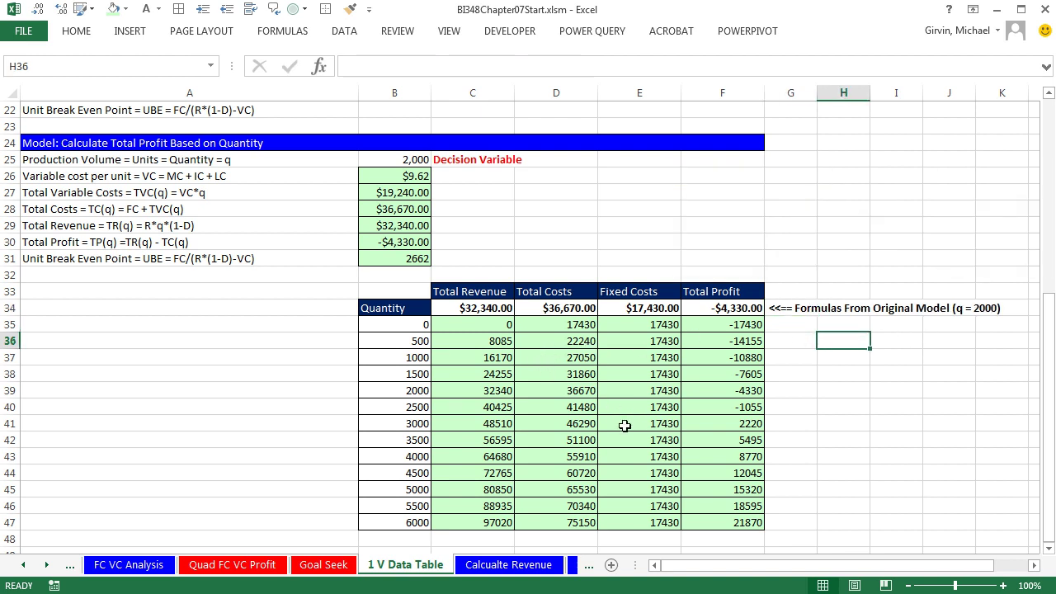
- Compare the 2000-unit row with the model's formula row, and examine the TABLE formula and the quantity column B35:B47
{"action": "left_click_drag", "start_coordinate": [397, 410], "coordinate": [660, 407]}
{"action": "left_click_drag", "start_coordinate": [397, 390], "coordinate": [718, 394]}
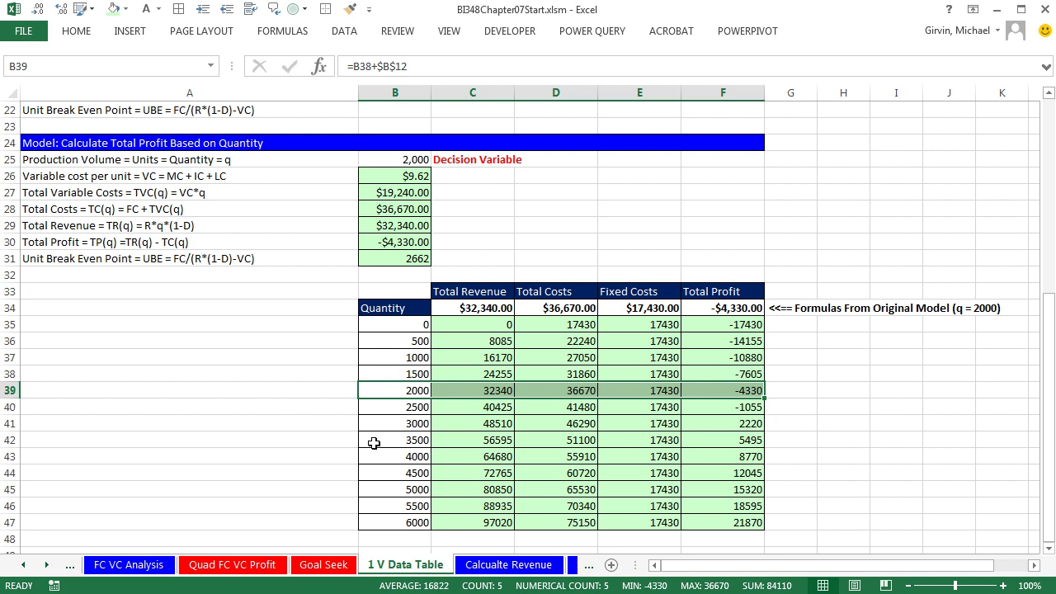
{"action": "left_click", "coordinate": [568, 361]}
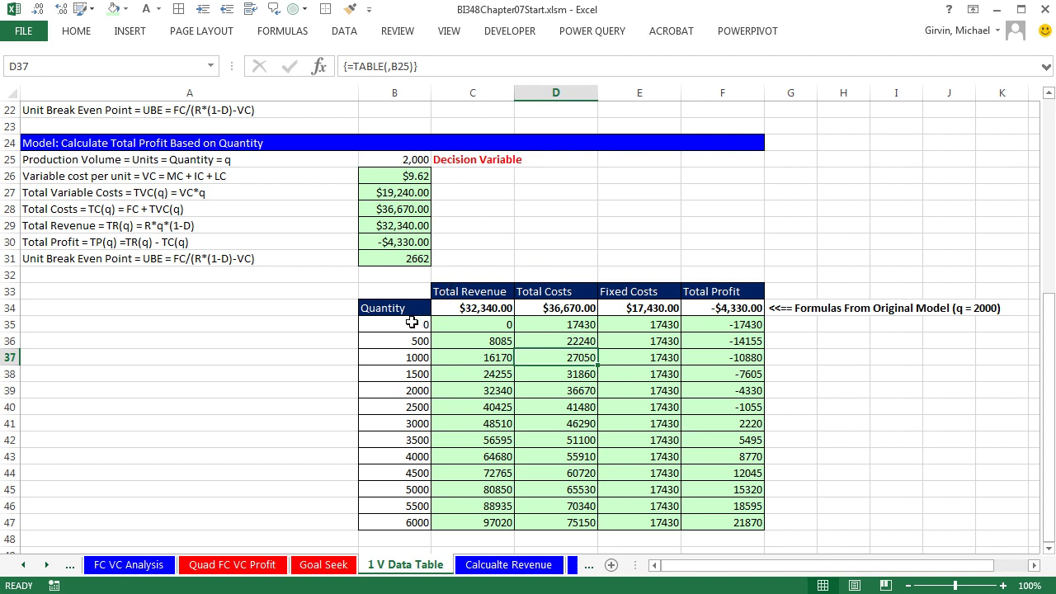
{"action": "left_click_drag", "start_coordinate": [409, 324], "coordinate": [394, 526]}
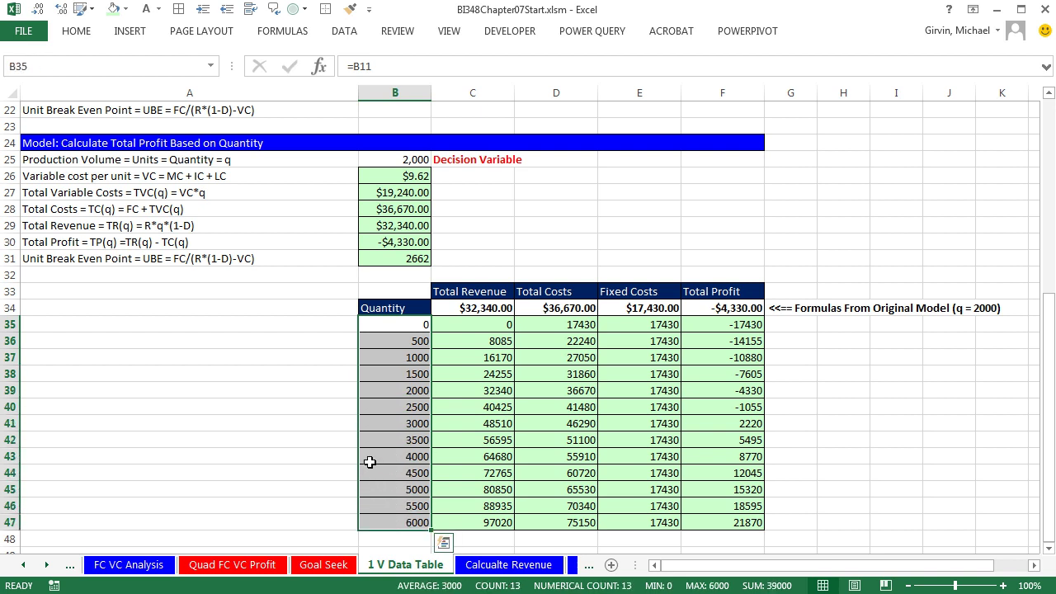